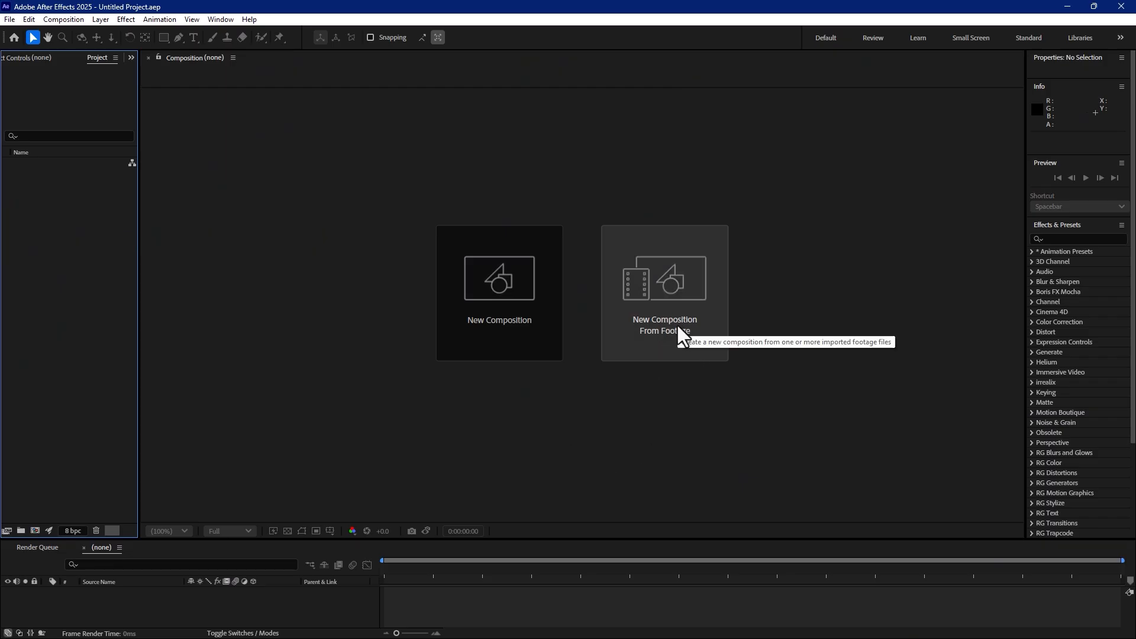
Create a new composition from the Drone Footage - Motion Tracking Examples.mp4 footage file
{"action": "left_click", "coordinate": [673, 308]}
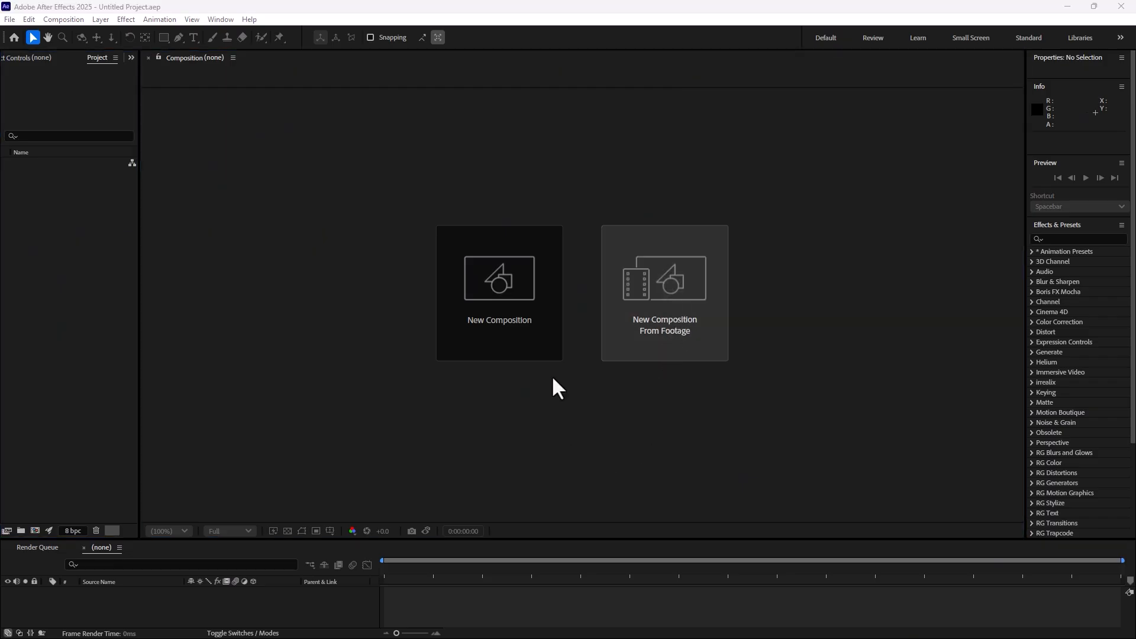
{"action": "left_click", "coordinate": [122, 181]}
{"action": "double_click", "coordinate": [304, 171]}
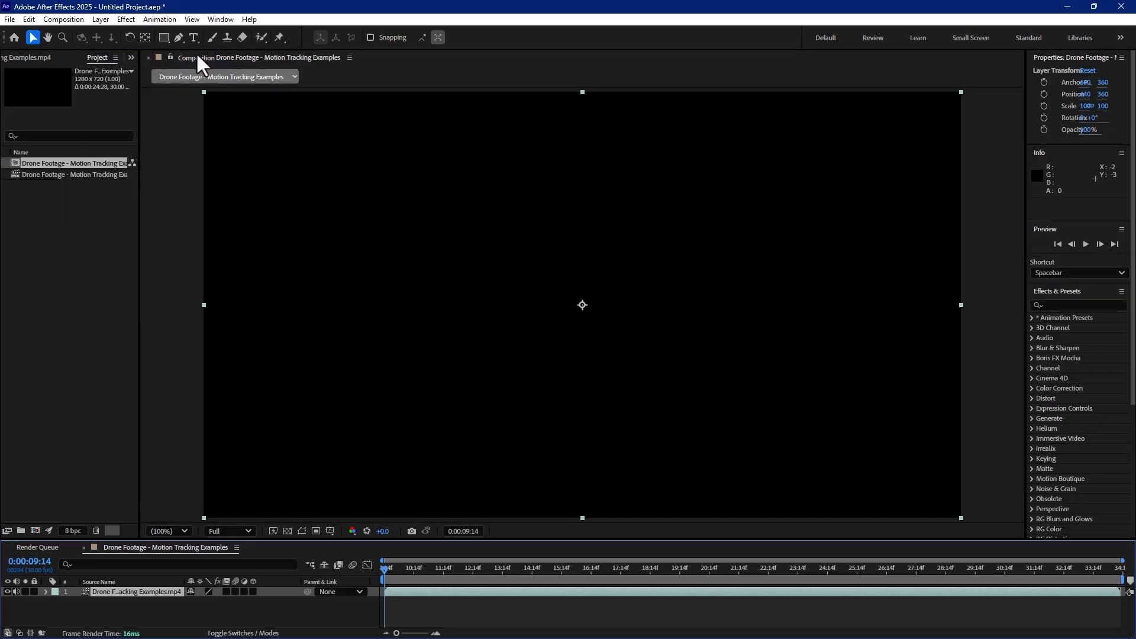
Reset the Effects workspace to its saved layout
{"action": "left_click", "coordinate": [221, 20]}
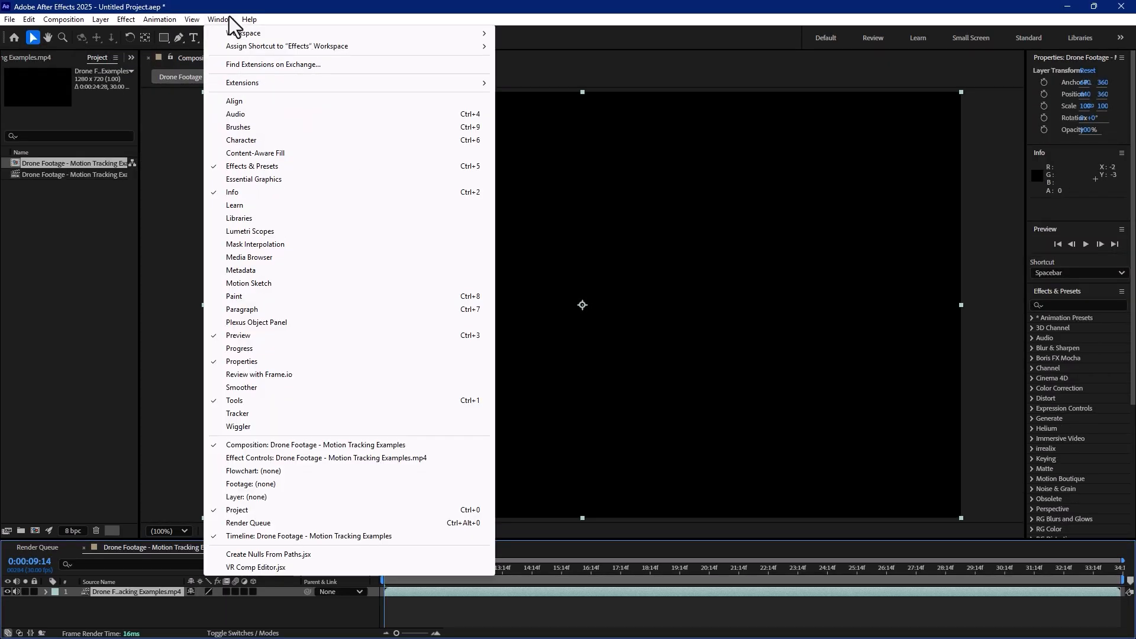
{"action": "mouse_move", "coordinate": [229, 34]}
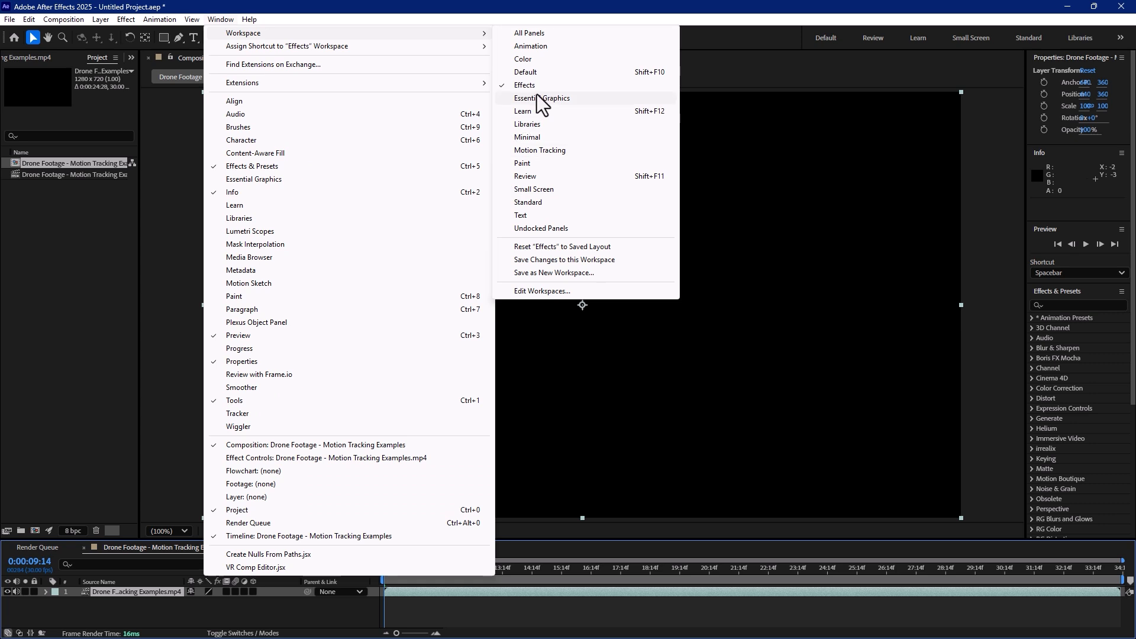
{"action": "left_click", "coordinate": [563, 245]}
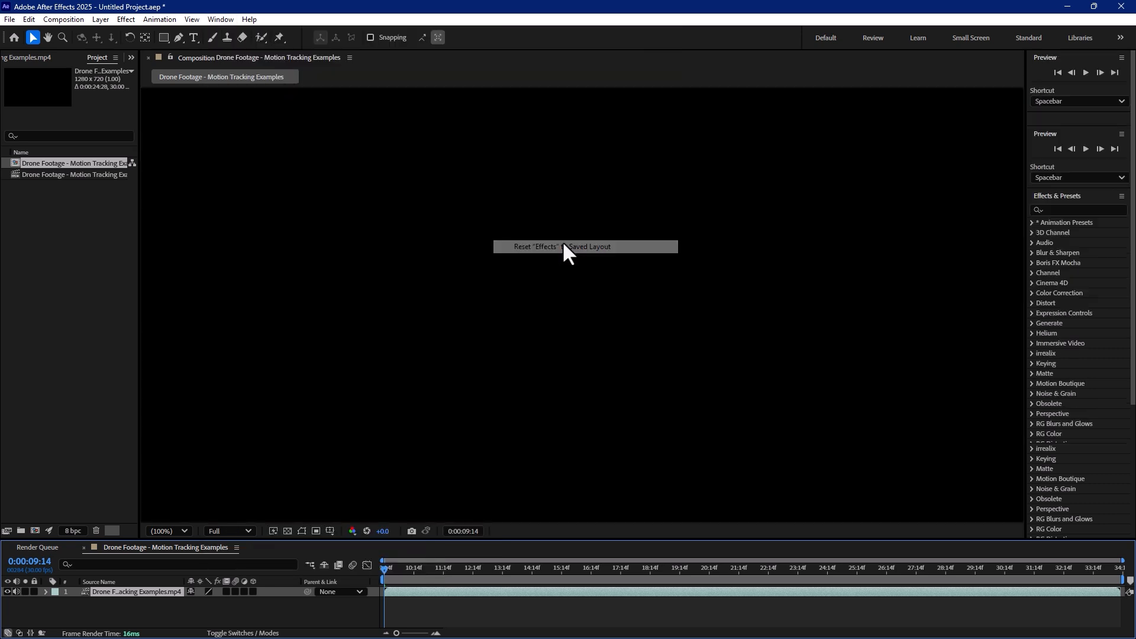
Set the work area from 0:00:23:02 to 0:00:26:13 and trim the composition to it
{"action": "left_click_drag", "start_coordinate": [545, 456], "coordinate": [785, 481]}
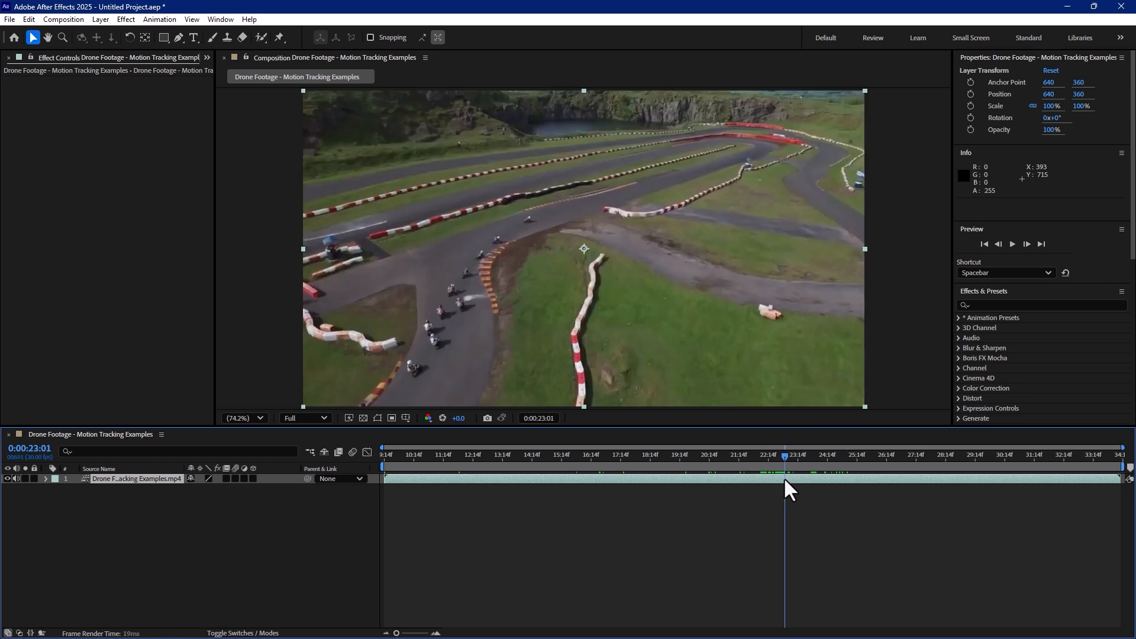
{"action": "left_click_drag", "start_coordinate": [391, 468], "coordinate": [888, 457]}
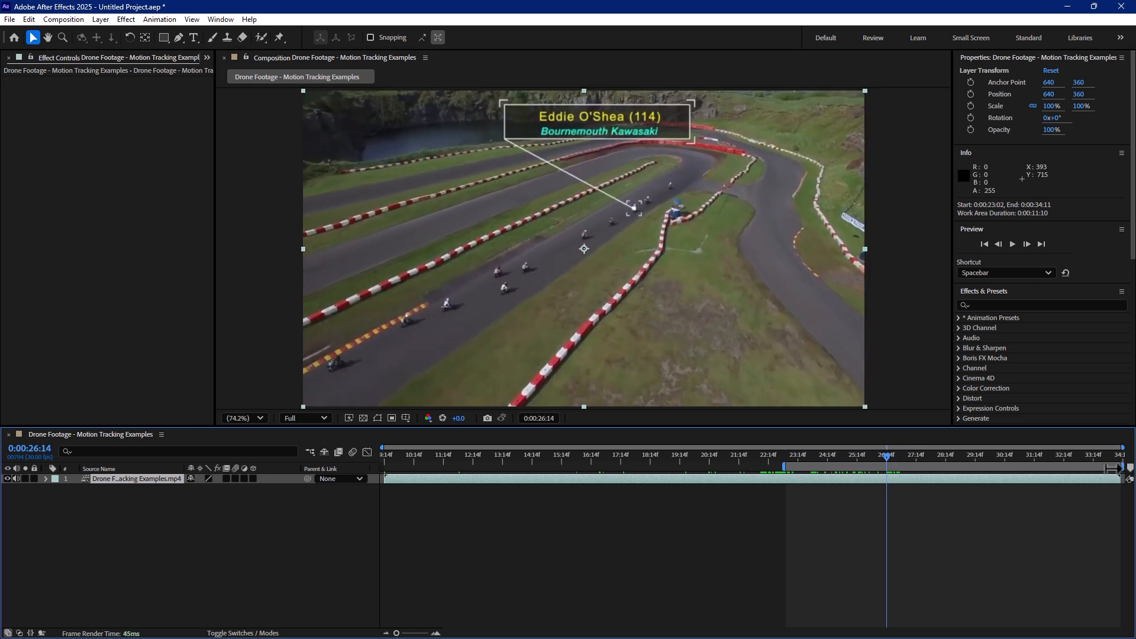
{"action": "left_click_drag", "start_coordinate": [1105, 468], "coordinate": [881, 498]}
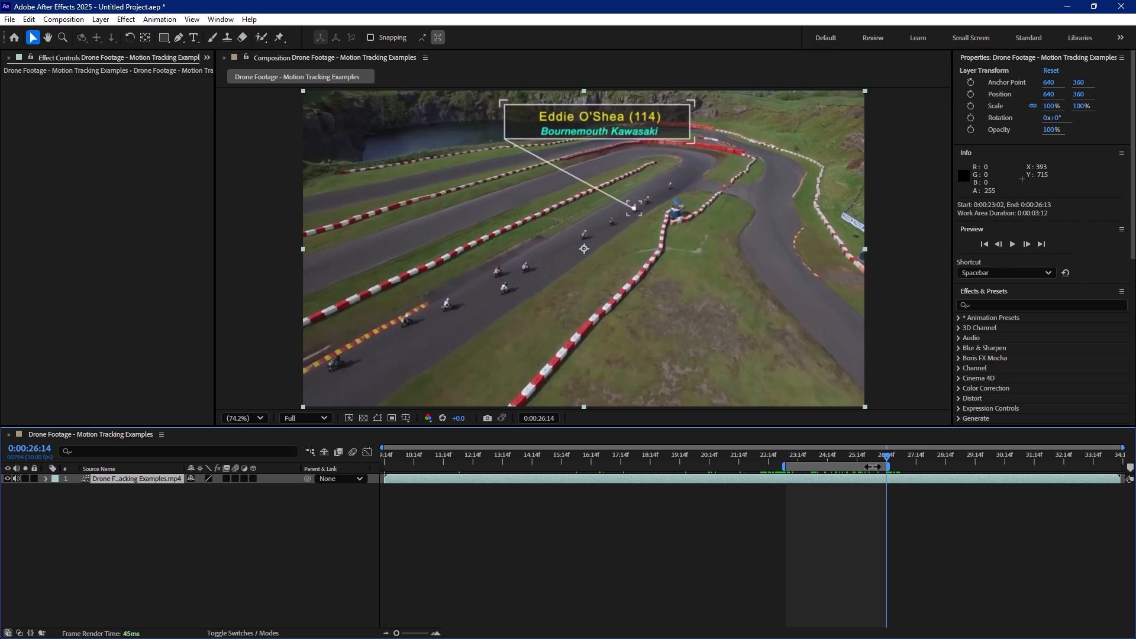
{"action": "right_click", "coordinate": [872, 467]}
{"action": "left_click", "coordinate": [911, 504]}
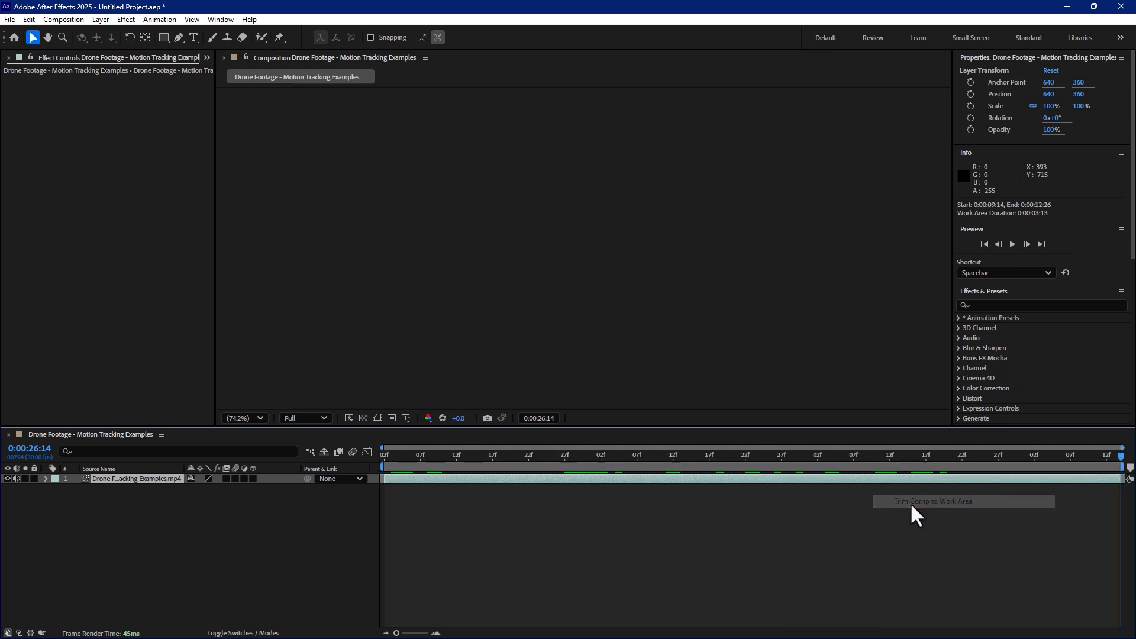
Lock the footage layer and move the current time to 0:00:23:25 in the trimmed clip
{"action": "key", "text": "space"}
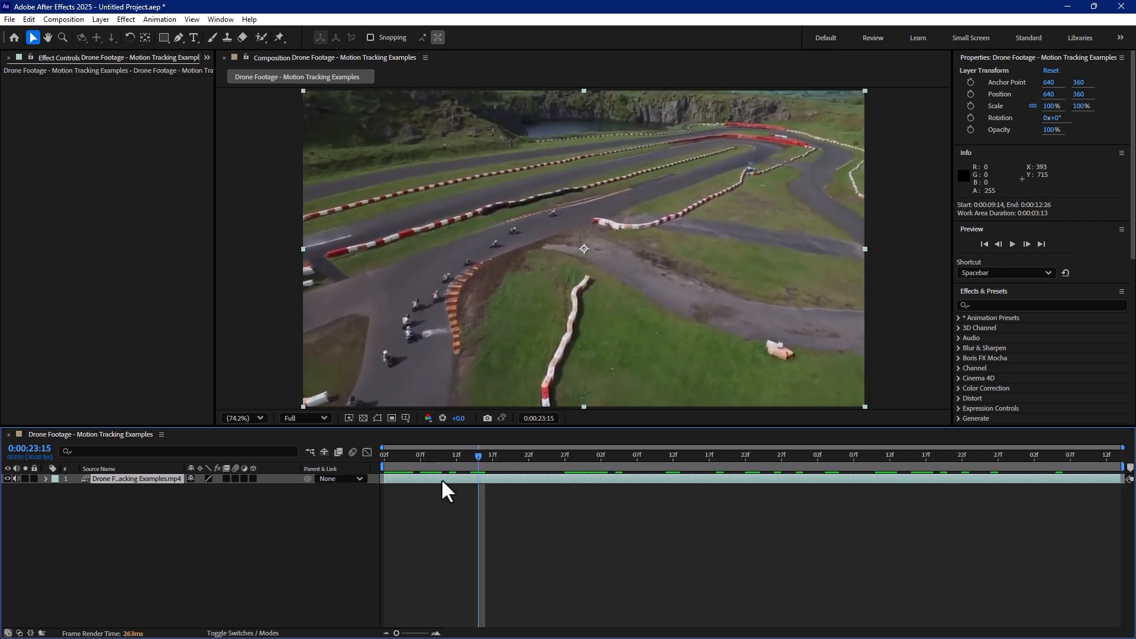
{"action": "left_click", "coordinate": [34, 479]}
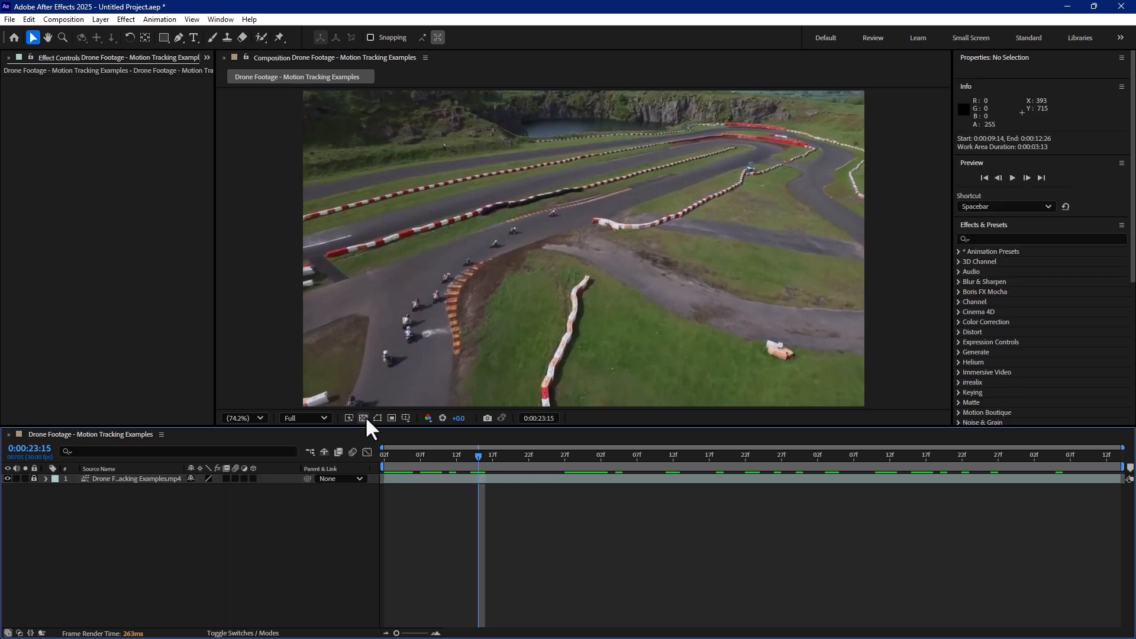
{"action": "left_click_drag", "start_coordinate": [383, 427], "coordinate": [393, 535]}
{"action": "left_click_drag", "start_coordinate": [478, 565], "coordinate": [551, 578]}
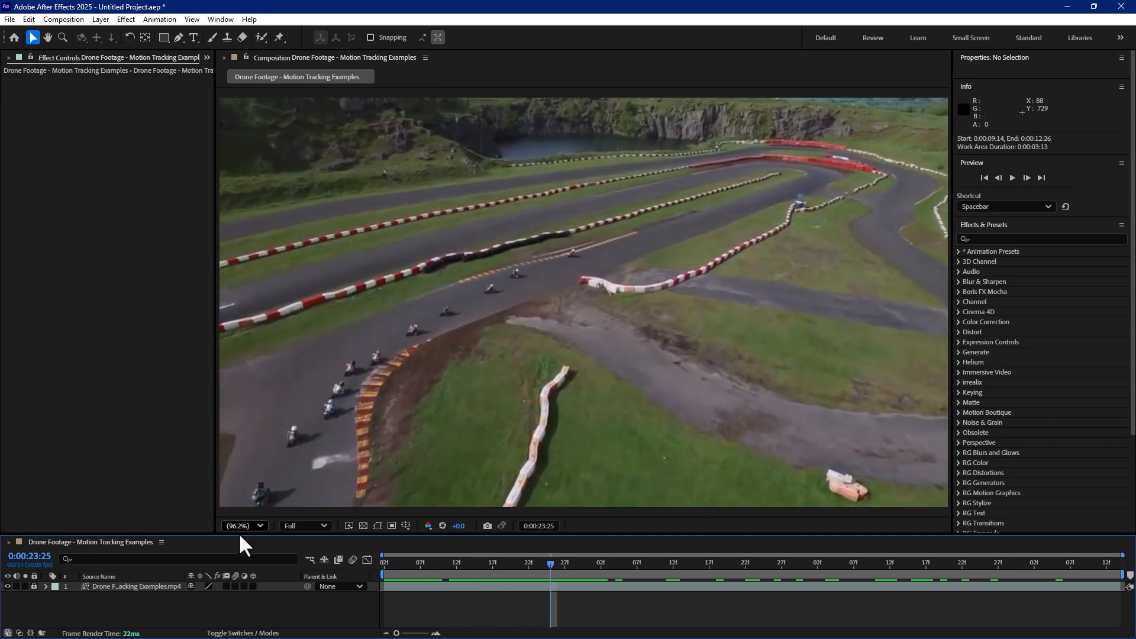
Switch to the Motion Tracking workspace
{"action": "left_click", "coordinate": [1006, 237]}
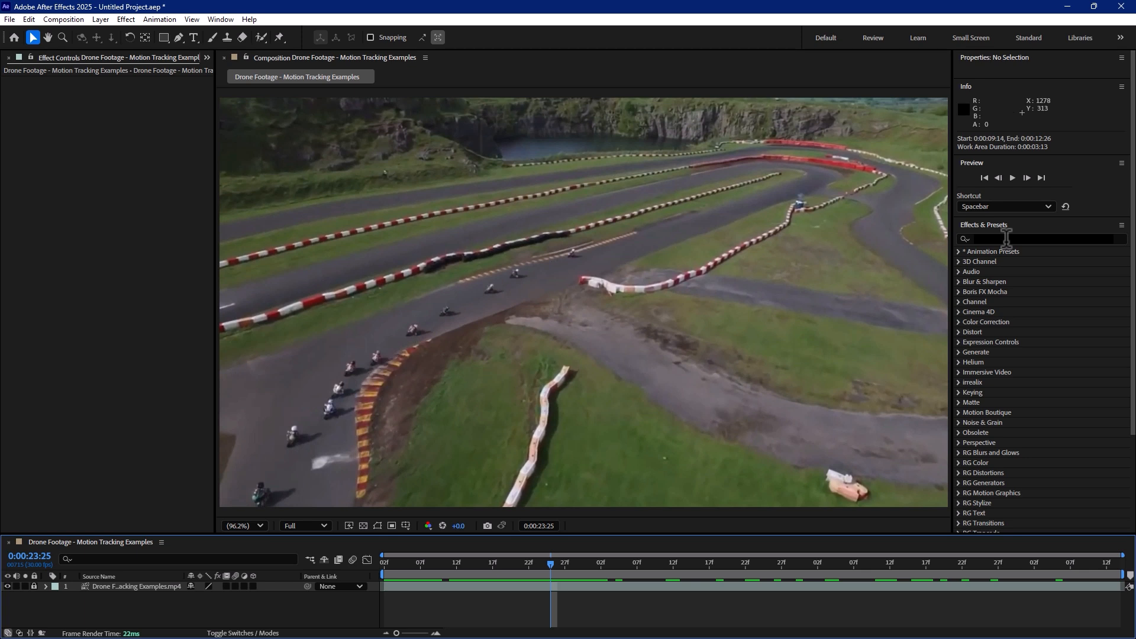
{"action": "left_click", "coordinate": [1121, 37]}
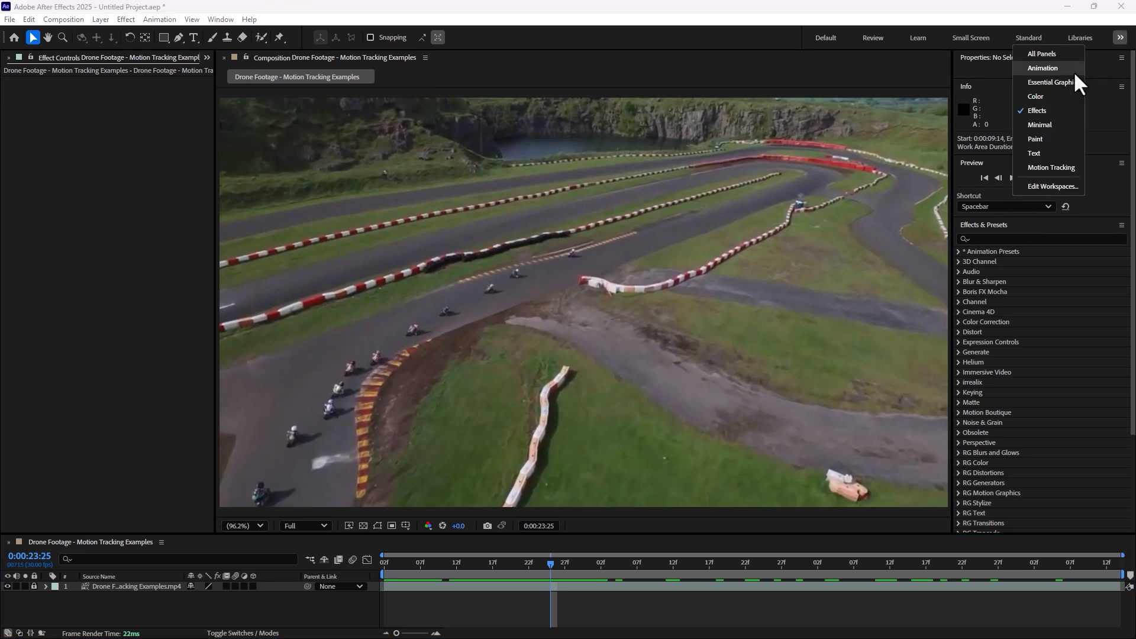
{"action": "left_click", "coordinate": [1052, 167]}
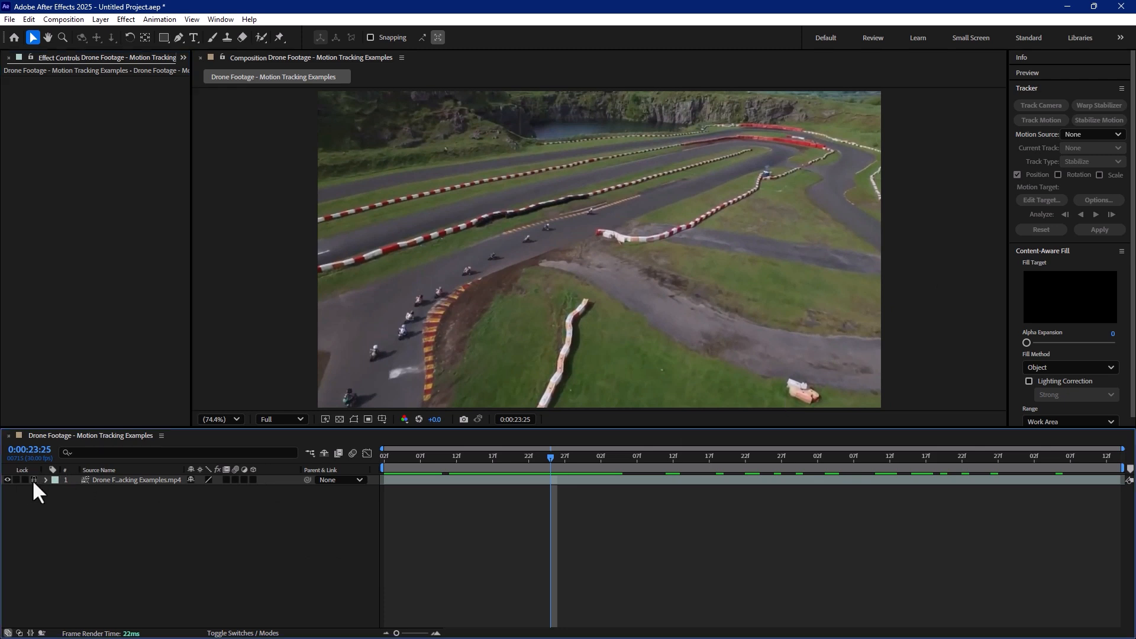
Start Track Motion on the unlocked footage layer and place the track point on the helmet of the second-to-last rider
{"action": "left_click", "coordinate": [126, 481]}
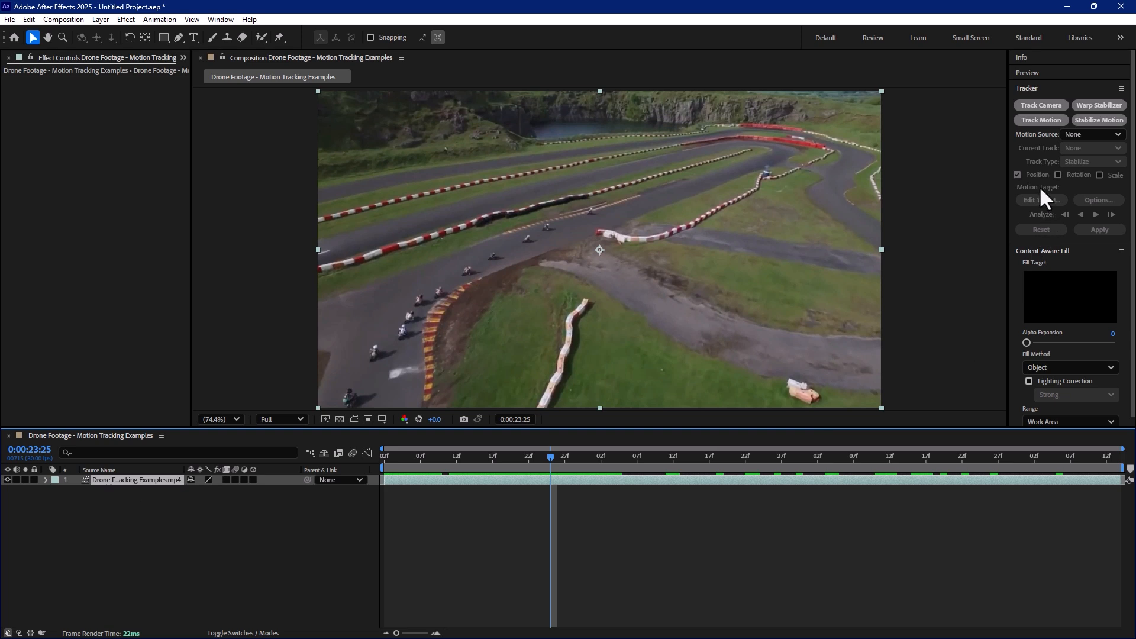
{"action": "left_click", "coordinate": [1043, 121]}
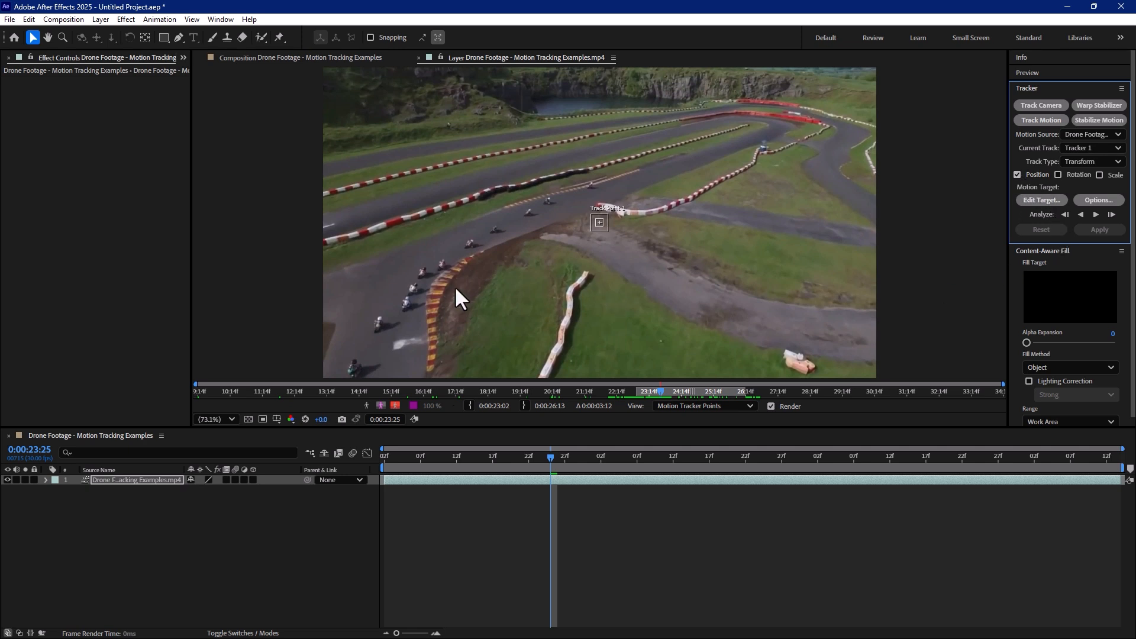
{"action": "scroll", "coordinate": [459, 299], "scroll_direction": "up", "scroll_amount": 3}
{"action": "left_click_drag", "start_coordinate": [533, 271], "coordinate": [768, 183]}
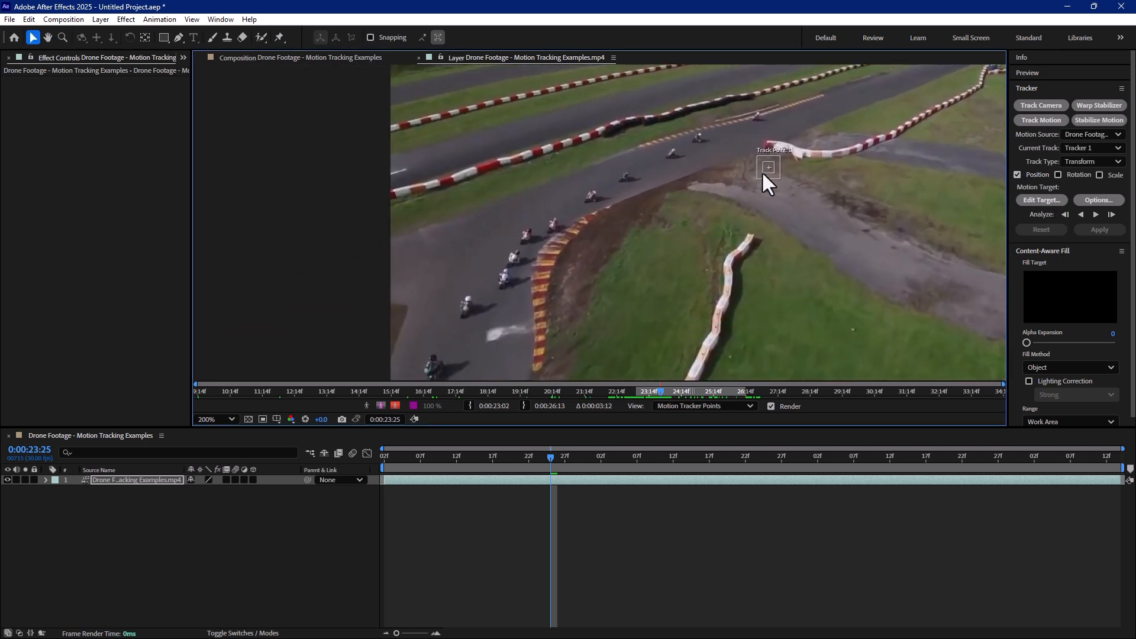
{"action": "left_click_drag", "start_coordinate": [947, 132], "coordinate": [382, 332]}
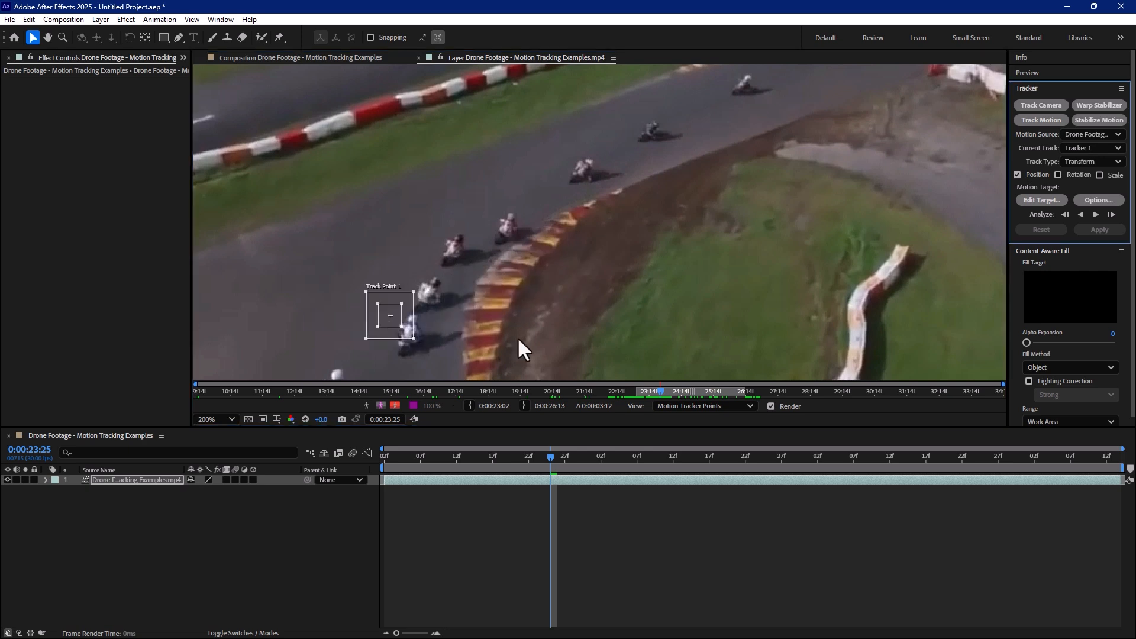
{"action": "left_click_drag", "start_coordinate": [517, 337], "coordinate": [679, 244]}
{"action": "left_click_drag", "start_coordinate": [521, 234], "coordinate": [466, 284]}
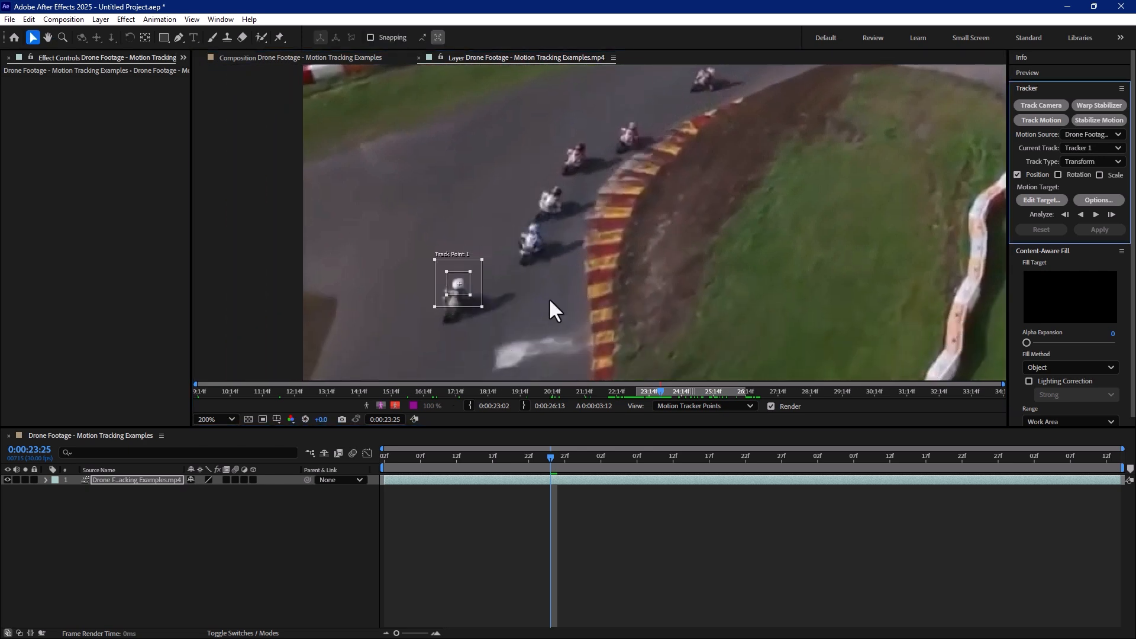
Analyze the rider's track point forward to the end of the clip
{"action": "scroll", "coordinate": [583, 283], "scroll_direction": "down", "scroll_amount": 2}
{"action": "left_click_drag", "start_coordinate": [712, 225], "coordinate": [595, 299]}
{"action": "scroll", "coordinate": [462, 300], "scroll_direction": "up", "scroll_amount": 1}
{"action": "left_click_drag", "start_coordinate": [661, 252], "coordinate": [399, 340]}
{"action": "left_click", "coordinate": [1096, 215]}
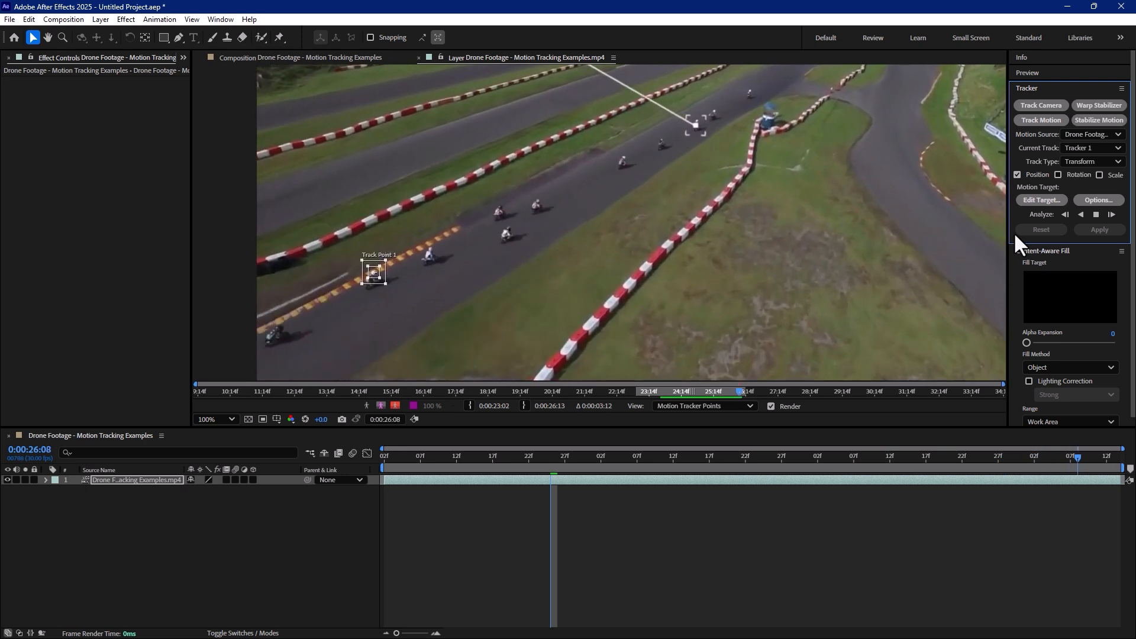
Add a new null object to the composition
{"action": "right_click", "coordinate": [221, 554]}
{"action": "mouse_move", "coordinate": [299, 414]}
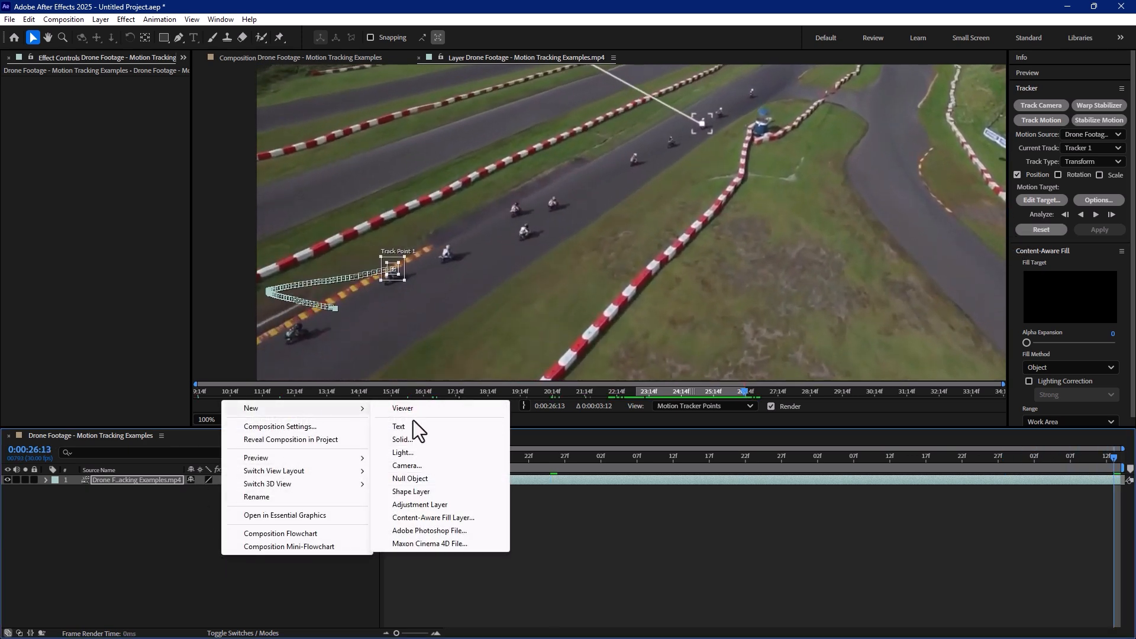
{"action": "left_click", "coordinate": [409, 478]}
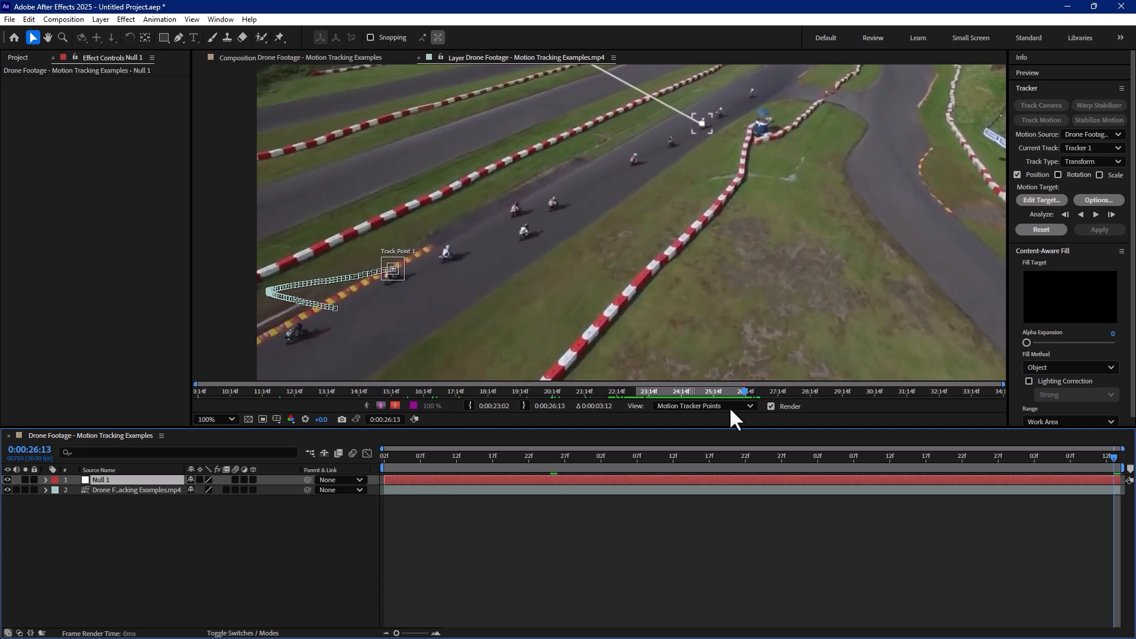
Set the null layer as the motion target and apply the tracking data in X and Y
{"action": "left_click", "coordinate": [1046, 198]}
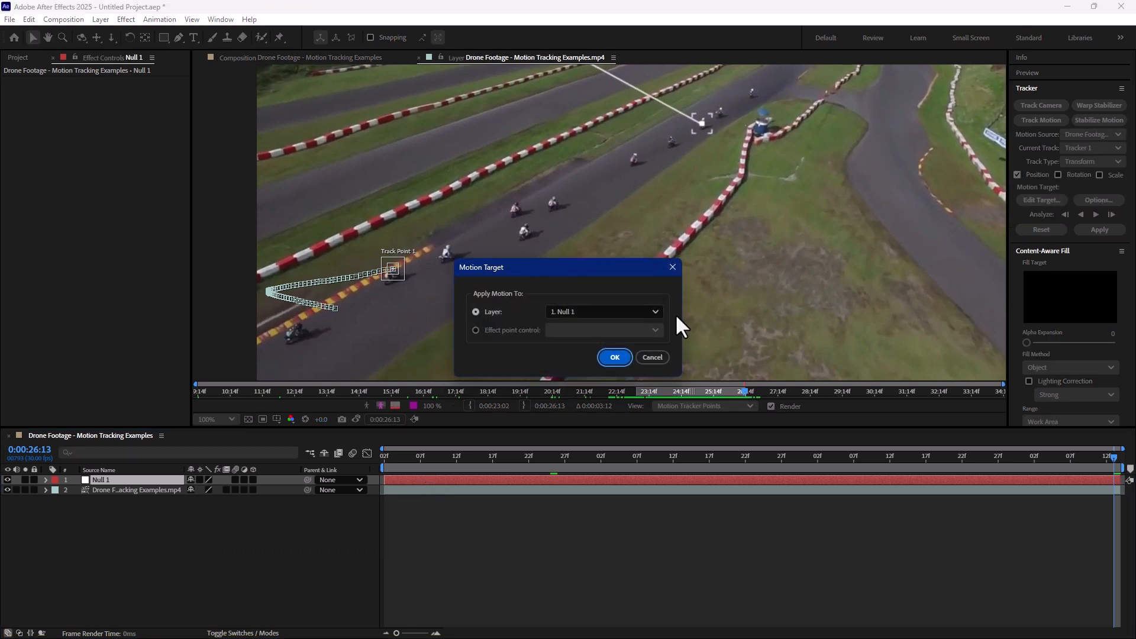
{"action": "left_click", "coordinate": [610, 356]}
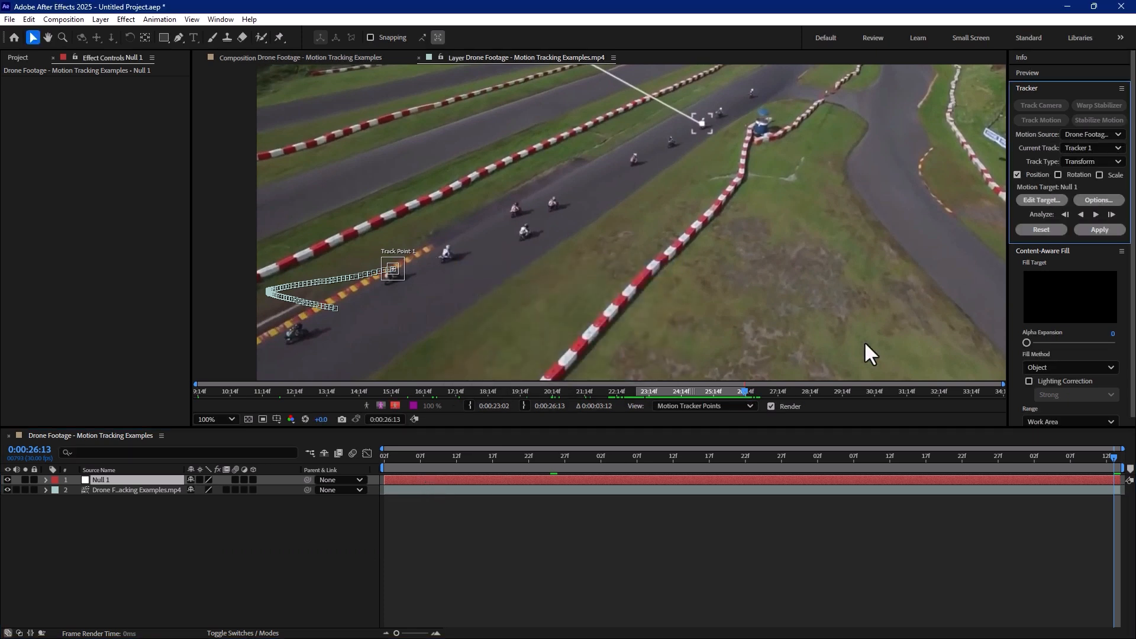
{"action": "left_click", "coordinate": [1117, 228]}
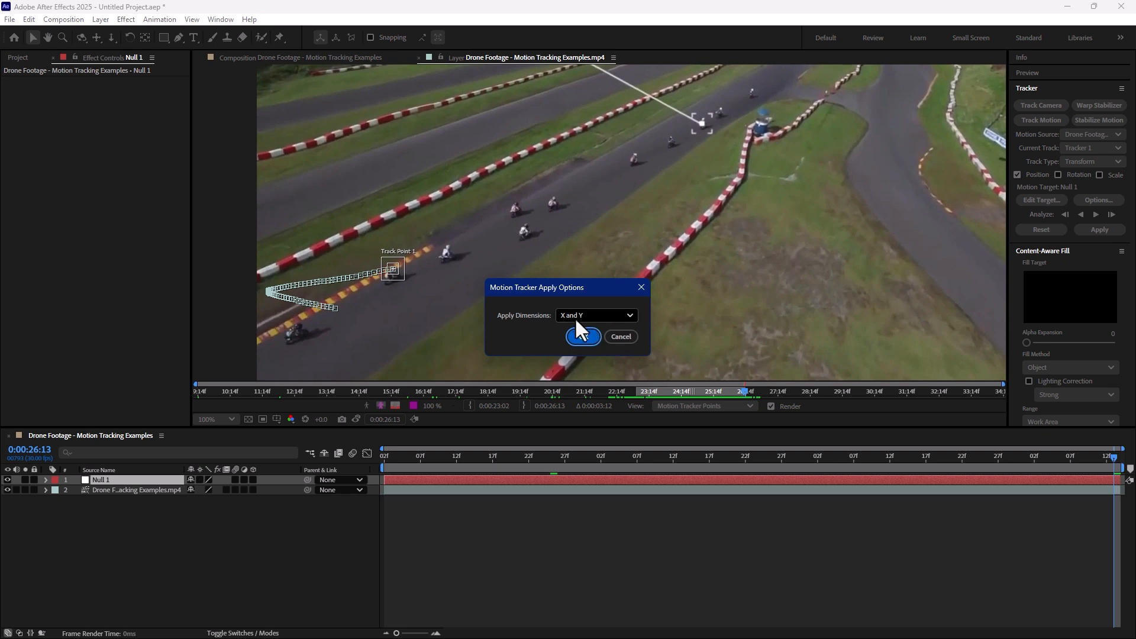
{"action": "left_click", "coordinate": [582, 336]}
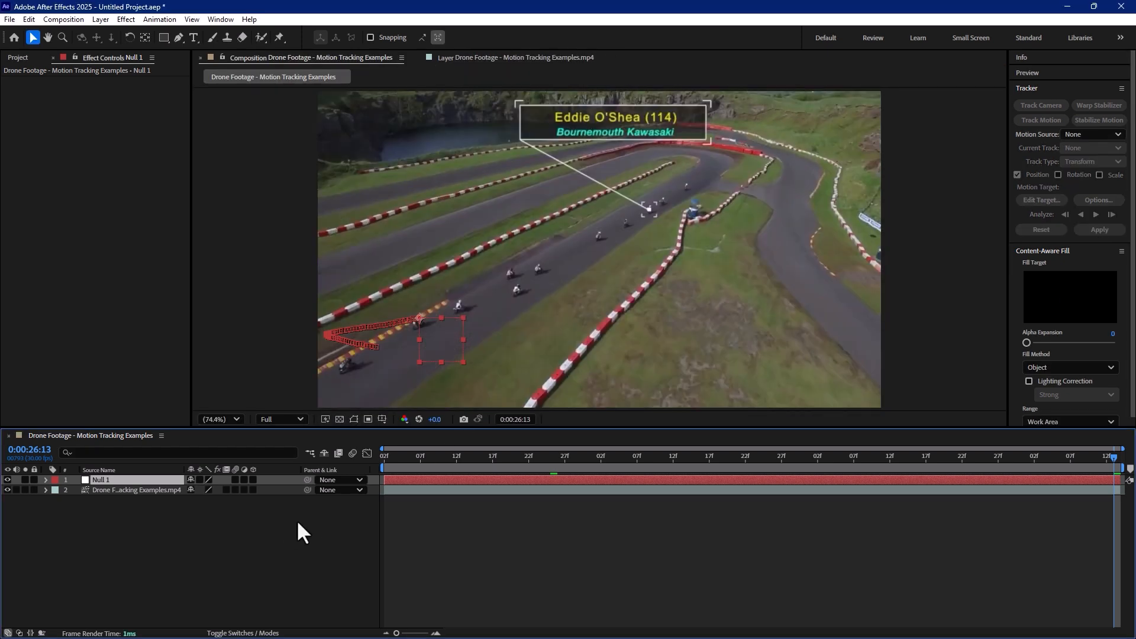
Move the current time to 0:00:24:01 and start a second motion track on the footage layer
{"action": "left_click_drag", "start_coordinate": [398, 463], "coordinate": [789, 459]}
{"action": "left_click_drag", "start_coordinate": [528, 445], "coordinate": [595, 481]}
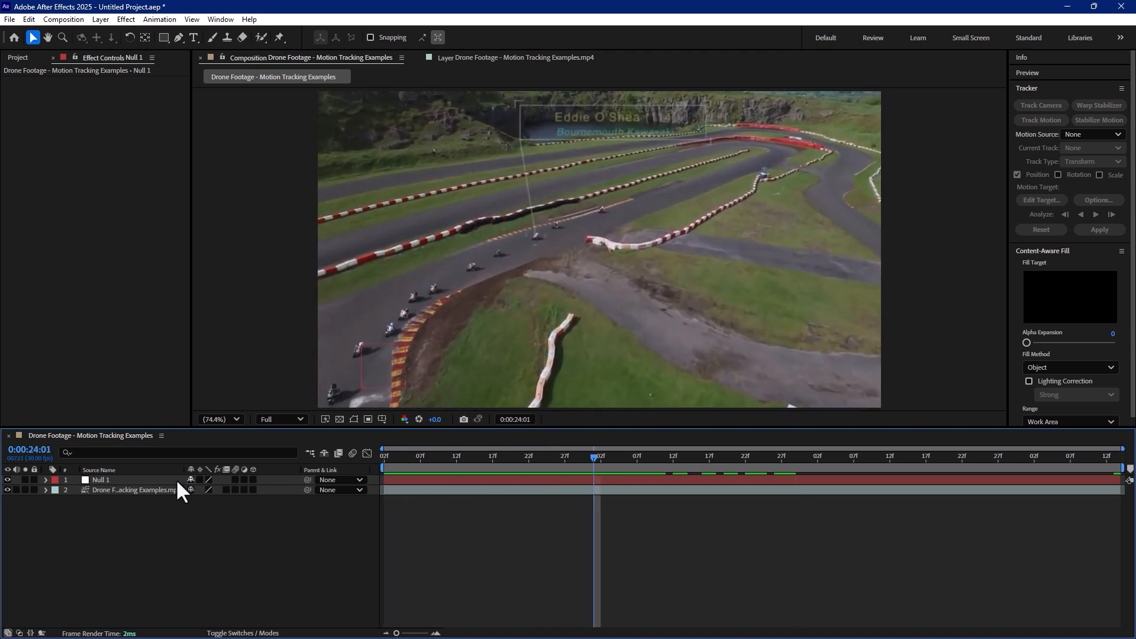
{"action": "left_click", "coordinate": [116, 493]}
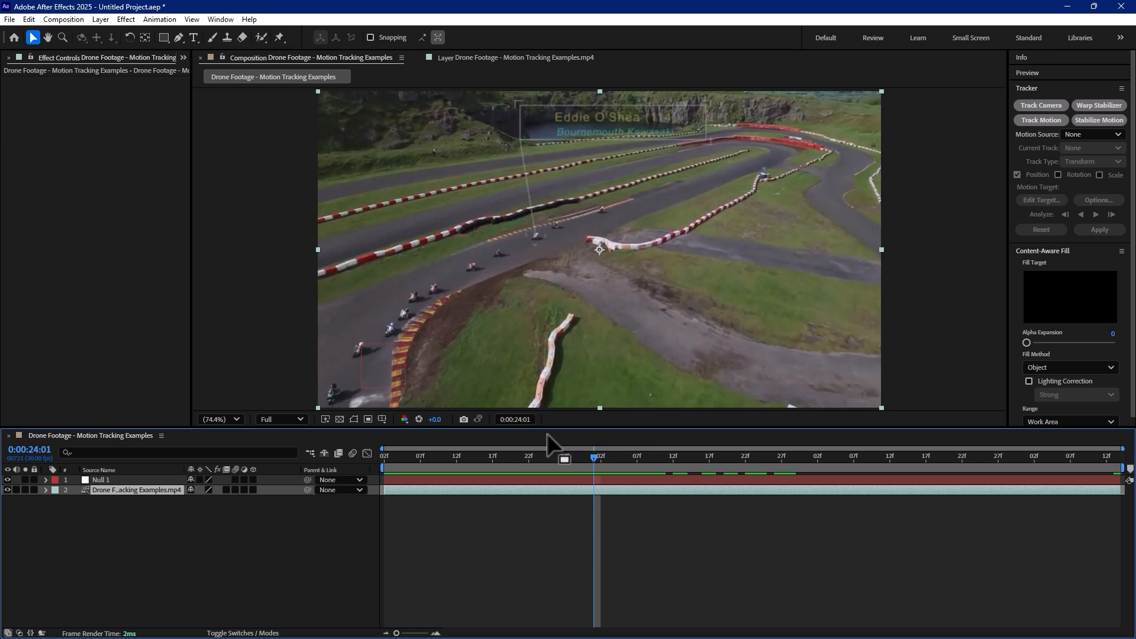
{"action": "left_click", "coordinate": [397, 369]}
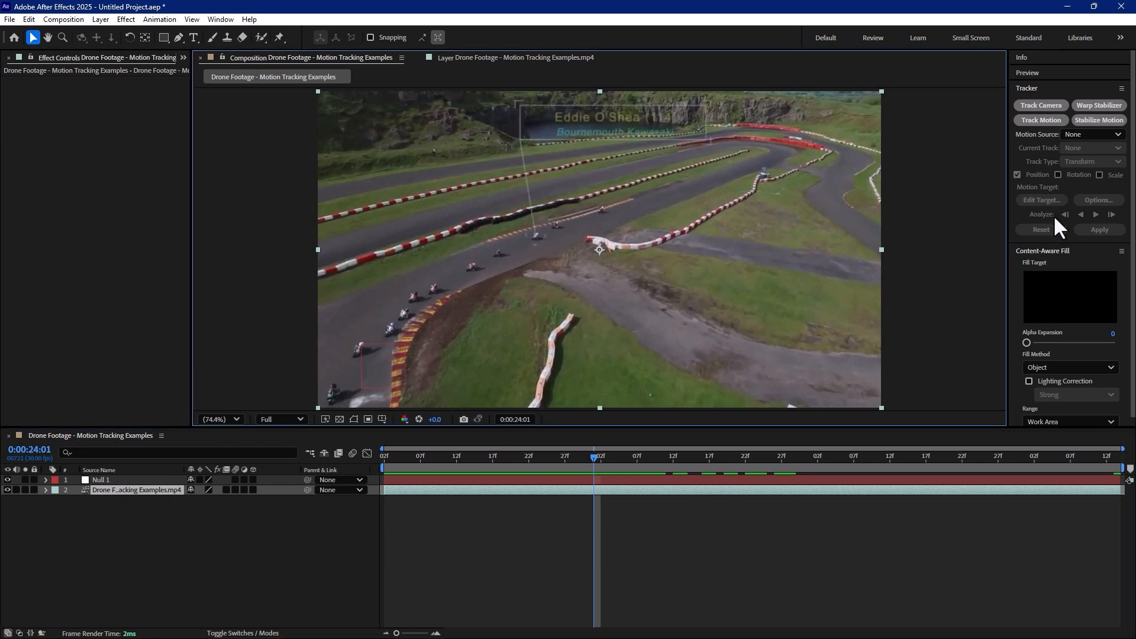
{"action": "left_click", "coordinate": [1059, 121]}
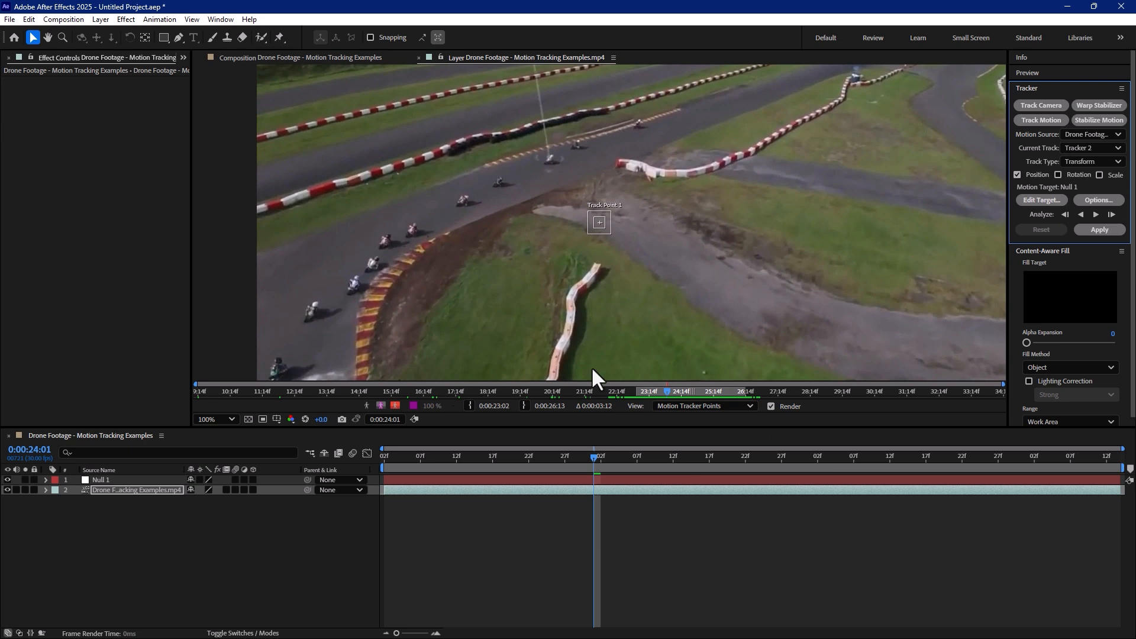
Place the new track point on the second-to-last rider's helmet and analyze the motion forward to the clip's end
{"action": "left_click_drag", "start_coordinate": [595, 222], "coordinate": [311, 303]}
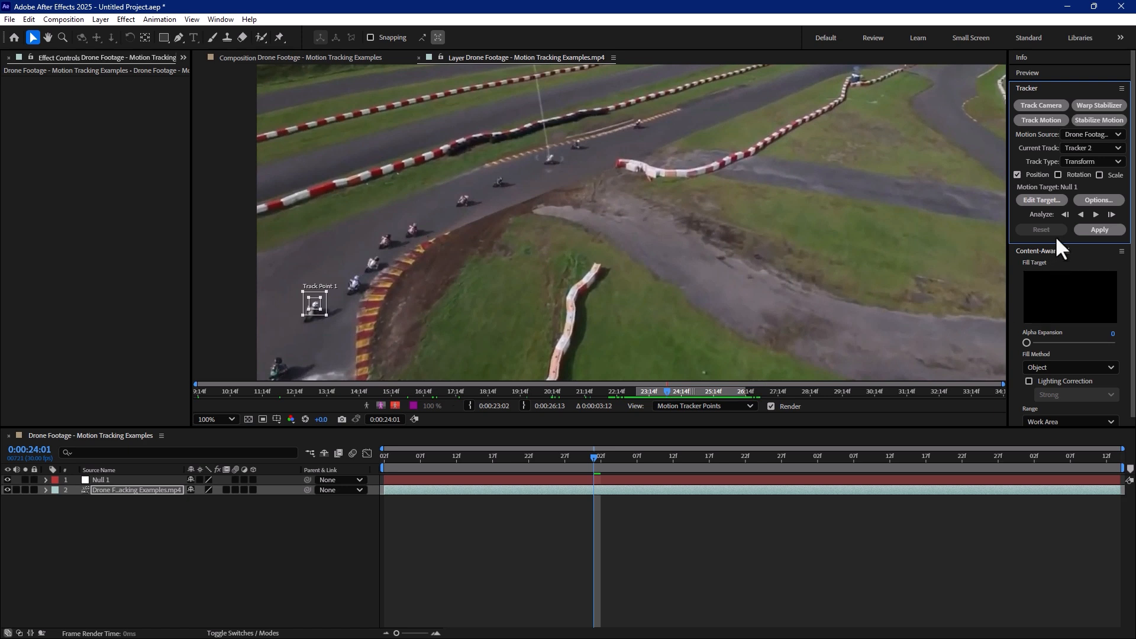
{"action": "left_click_drag", "start_coordinate": [430, 464], "coordinate": [567, 463]}
{"action": "left_click", "coordinate": [1098, 215]}
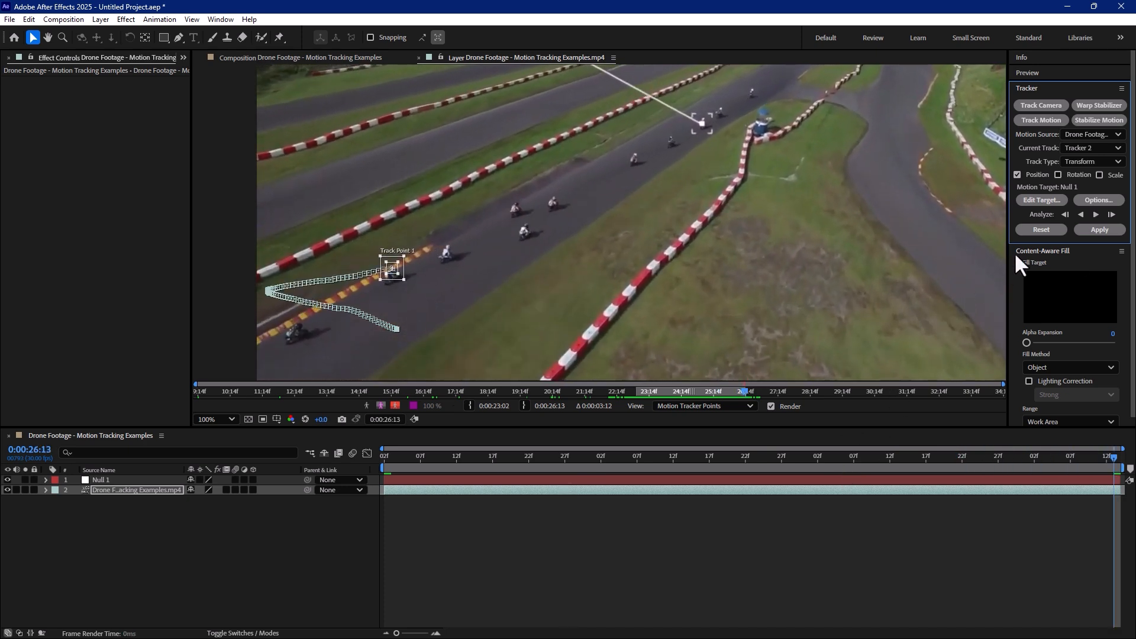
Keep Null 1 as the second tracker's motion target and apply the tracking data in X and Y
{"action": "left_click", "coordinate": [1041, 200]}
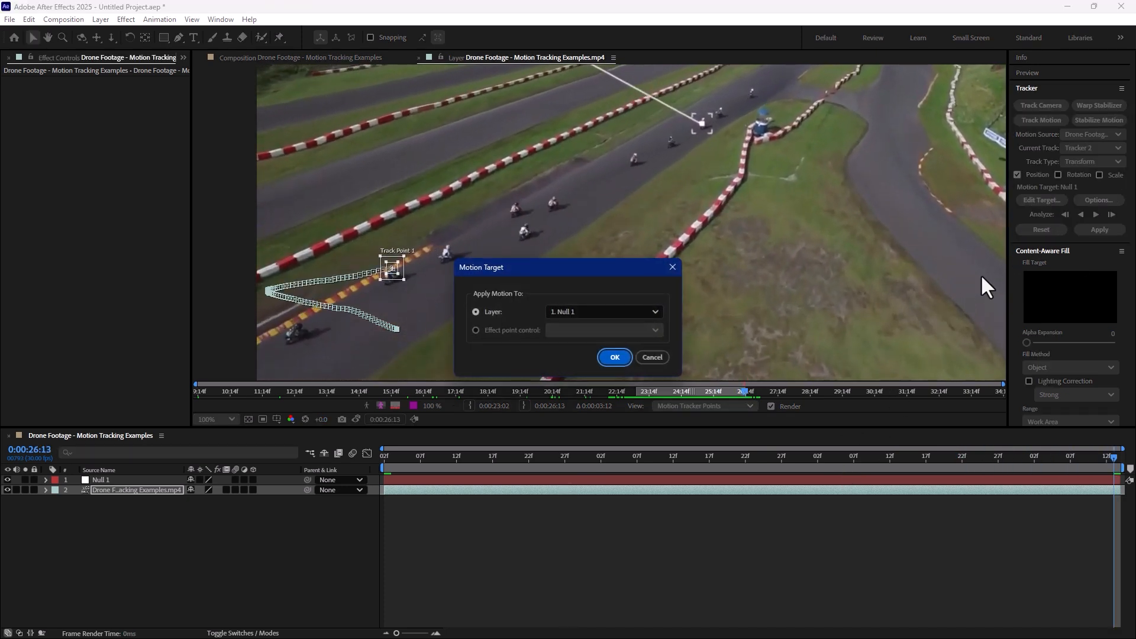
{"action": "left_click", "coordinate": [610, 358]}
{"action": "left_click", "coordinate": [1099, 230]}
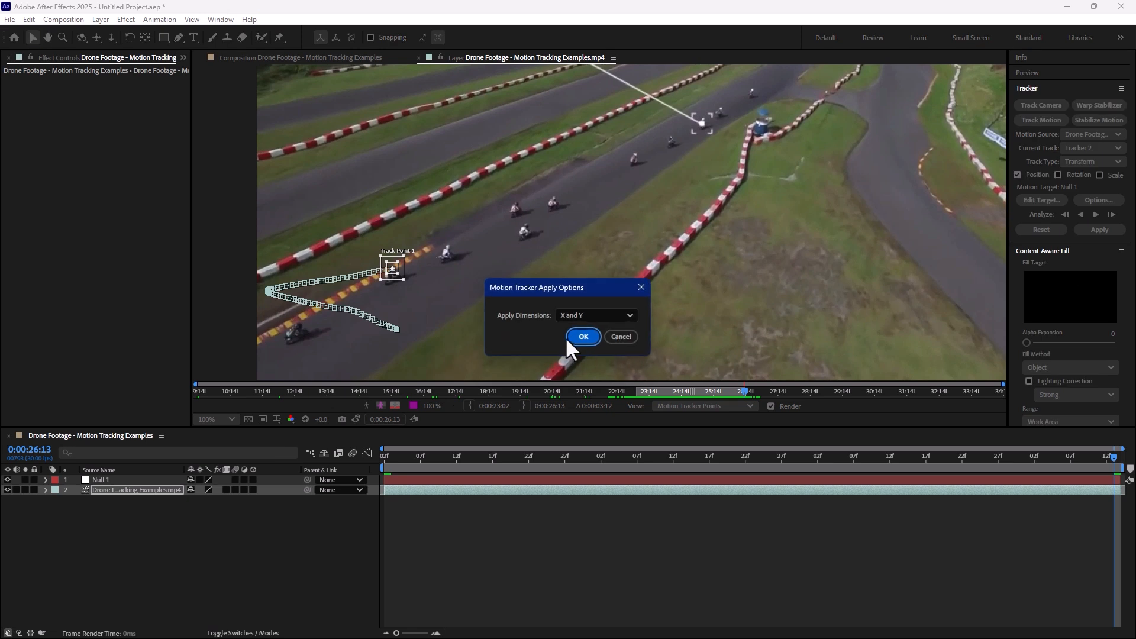
{"action": "left_click", "coordinate": [583, 336]}
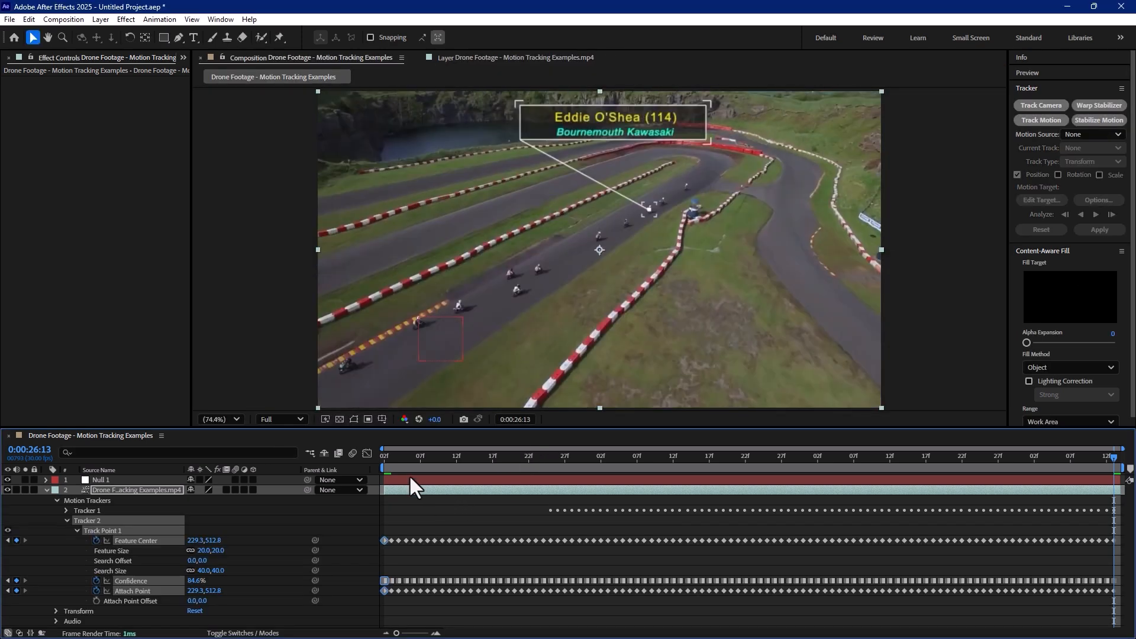
Move the current time to 0:00:23:05 and collapse the footage layer's tracker properties
{"action": "left_click_drag", "start_coordinate": [423, 463], "coordinate": [406, 515]}
{"action": "left_click", "coordinate": [84, 513]}
{"action": "right_click", "coordinate": [90, 521]}
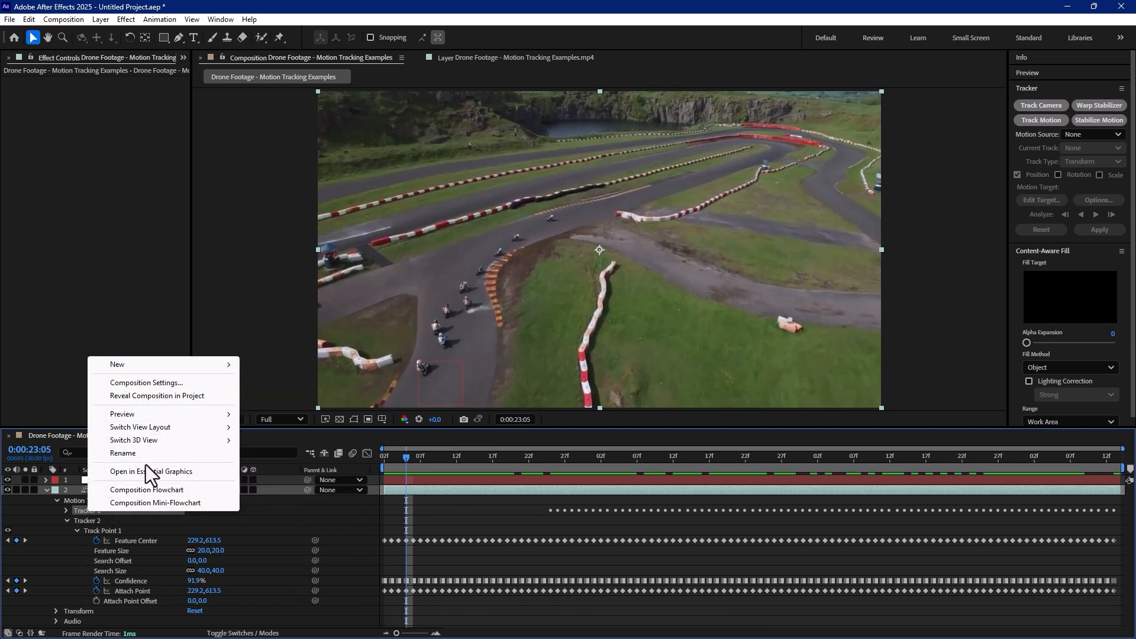
{"action": "left_click", "coordinate": [267, 518]}
{"action": "left_click", "coordinate": [67, 520]}
{"action": "left_click", "coordinate": [46, 490]}
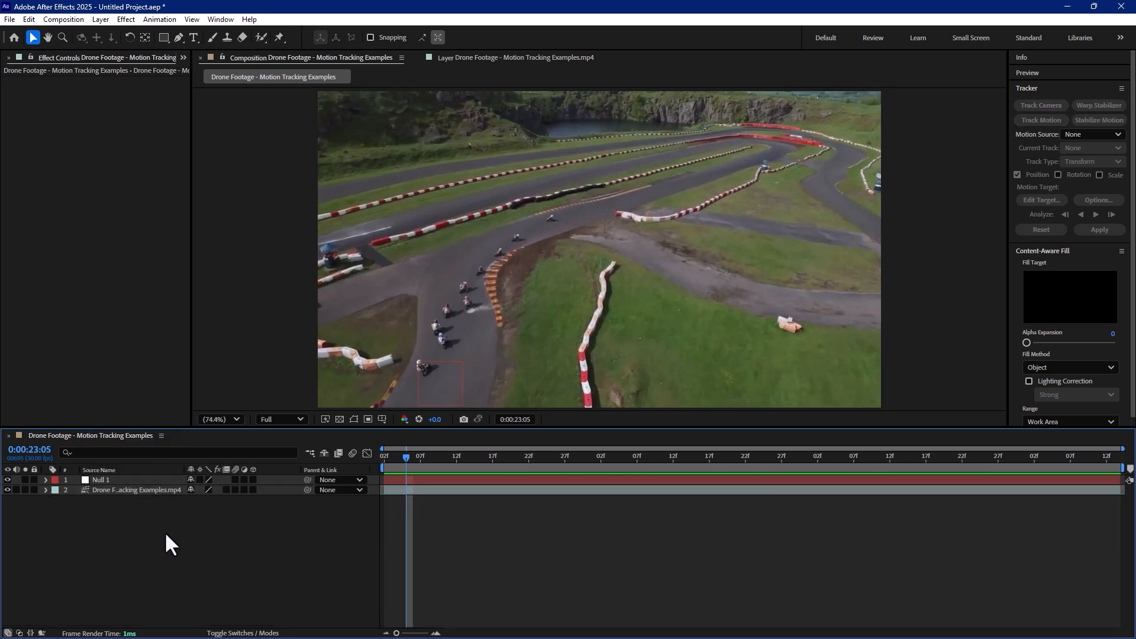
Add a text layer reading "Tracking 1" to the composition
{"action": "right_click", "coordinate": [161, 570]}
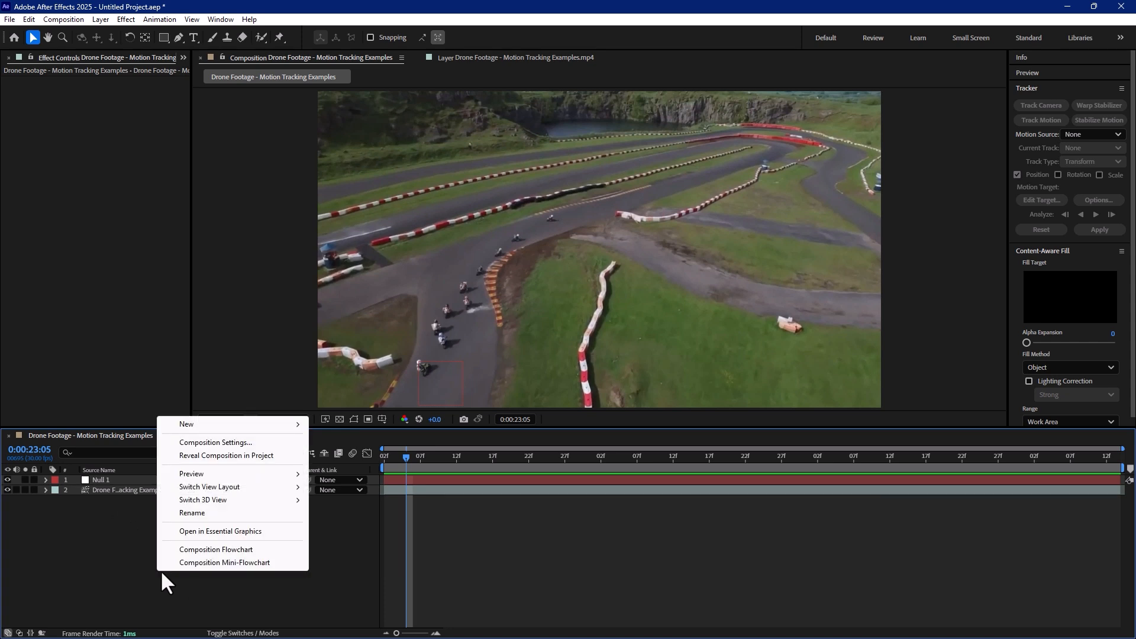
{"action": "mouse_move", "coordinate": [194, 425]}
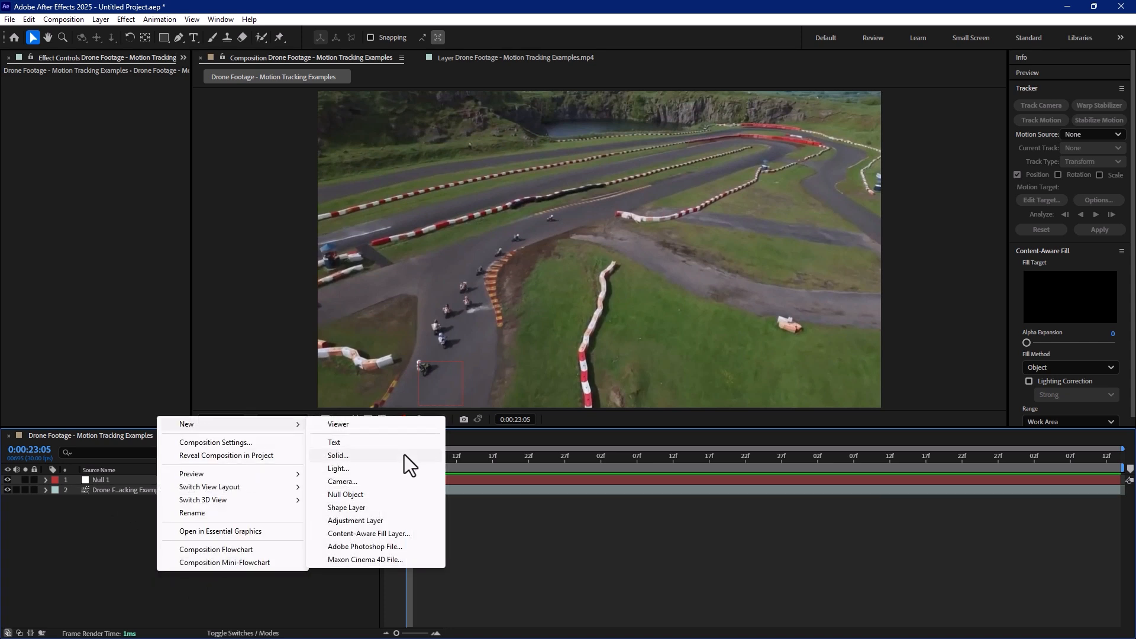
{"action": "left_click", "coordinate": [355, 445]}
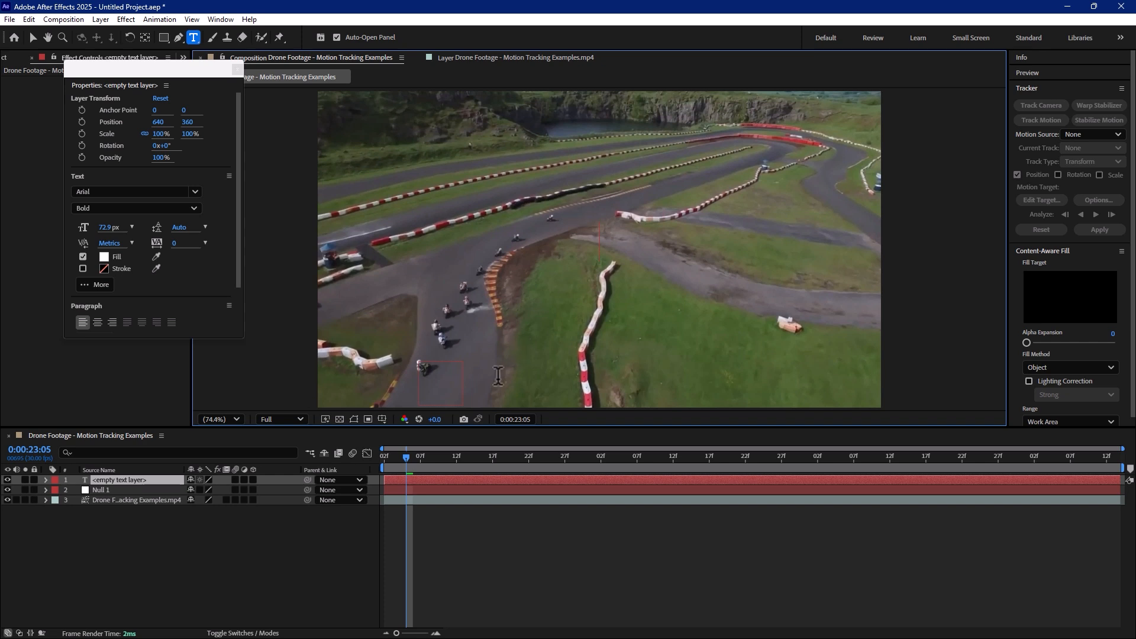
{"action": "type", "text": "Tracking"}
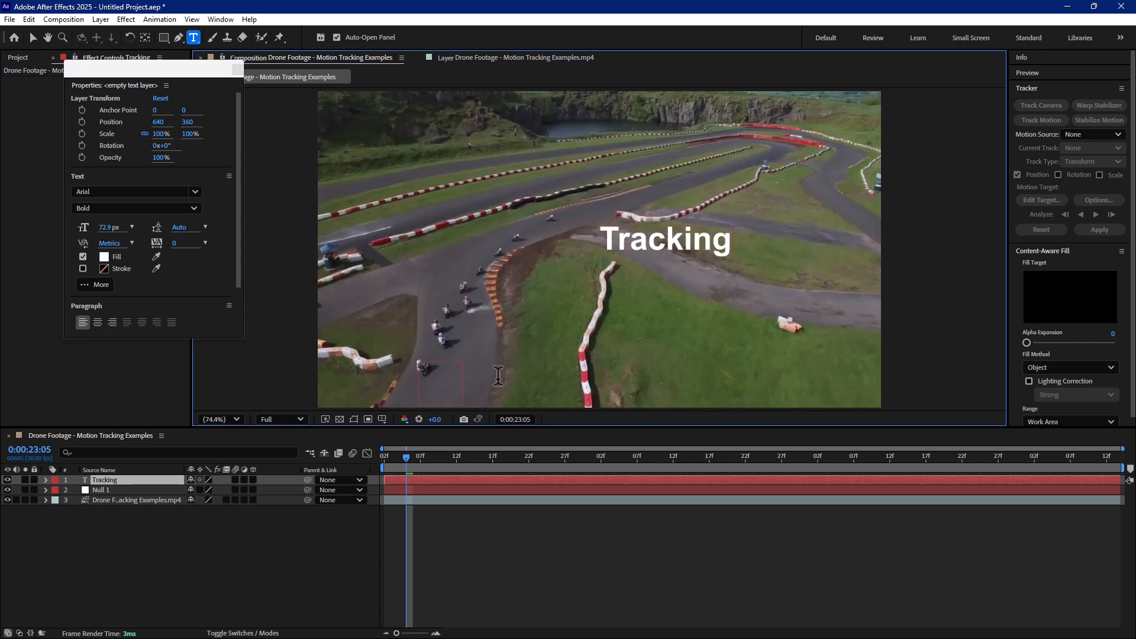
{"action": "type", "text": " 1"}
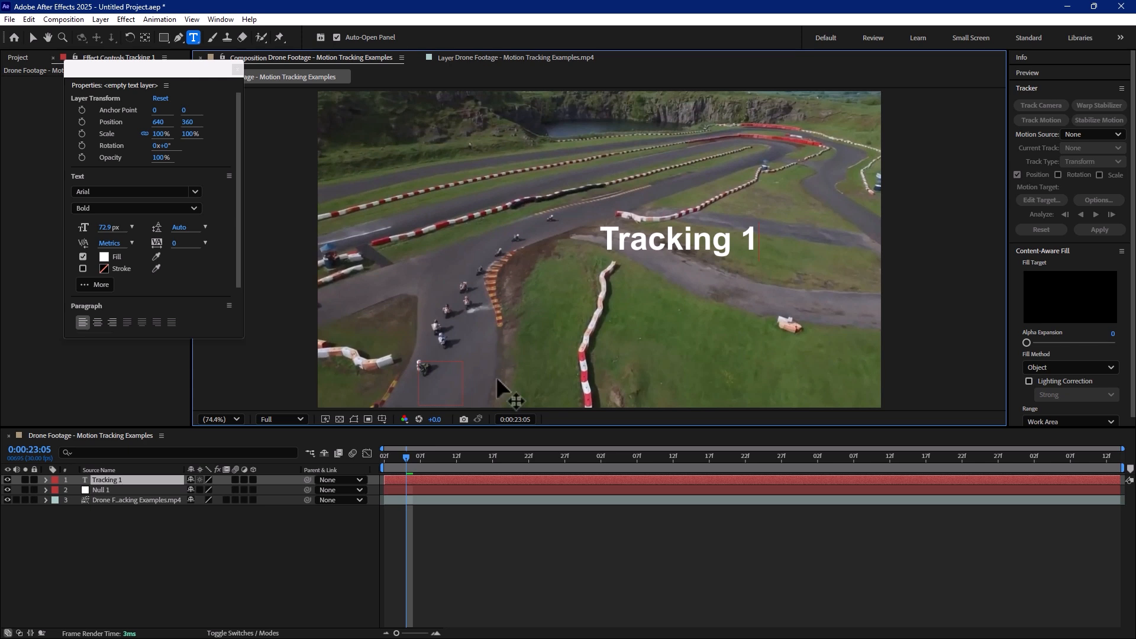
Move the "Tracking 1" text beside the tracked rider at about X 234, Y 608, and parent its layer to Null 1
{"action": "left_click", "coordinate": [32, 38]}
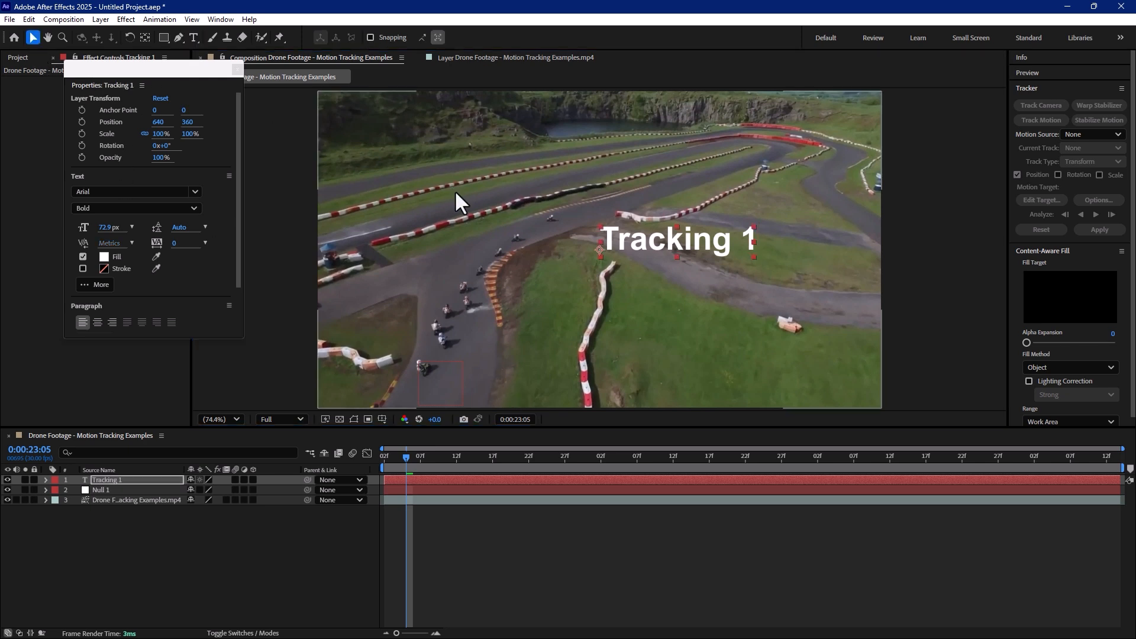
{"action": "left_click_drag", "start_coordinate": [678, 243], "coordinate": [507, 349]}
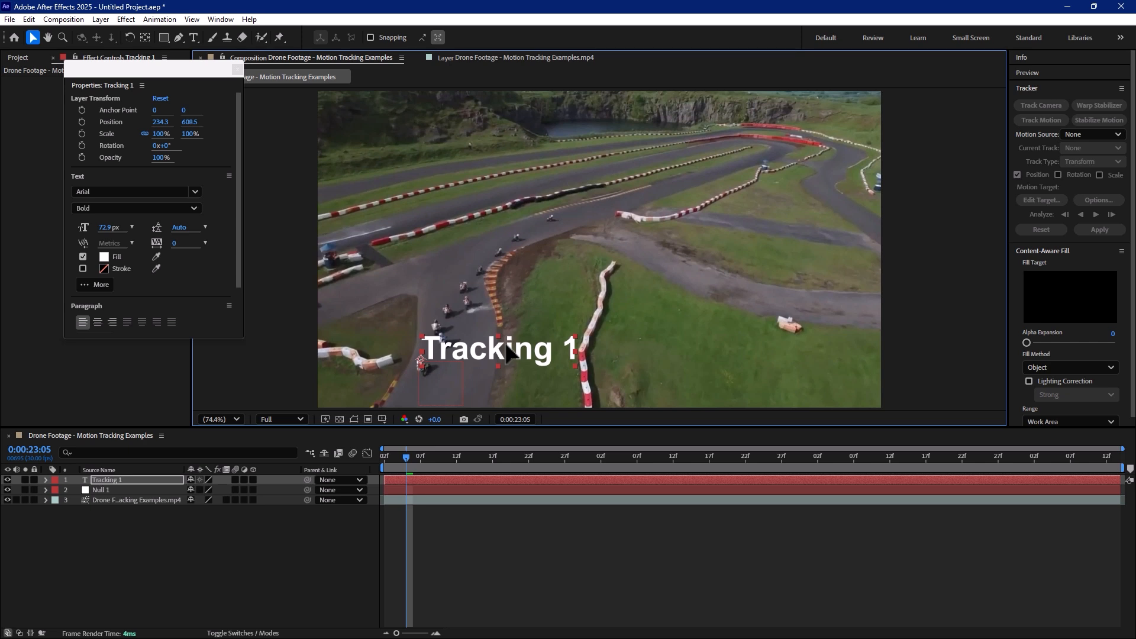
{"action": "left_click", "coordinate": [133, 479]}
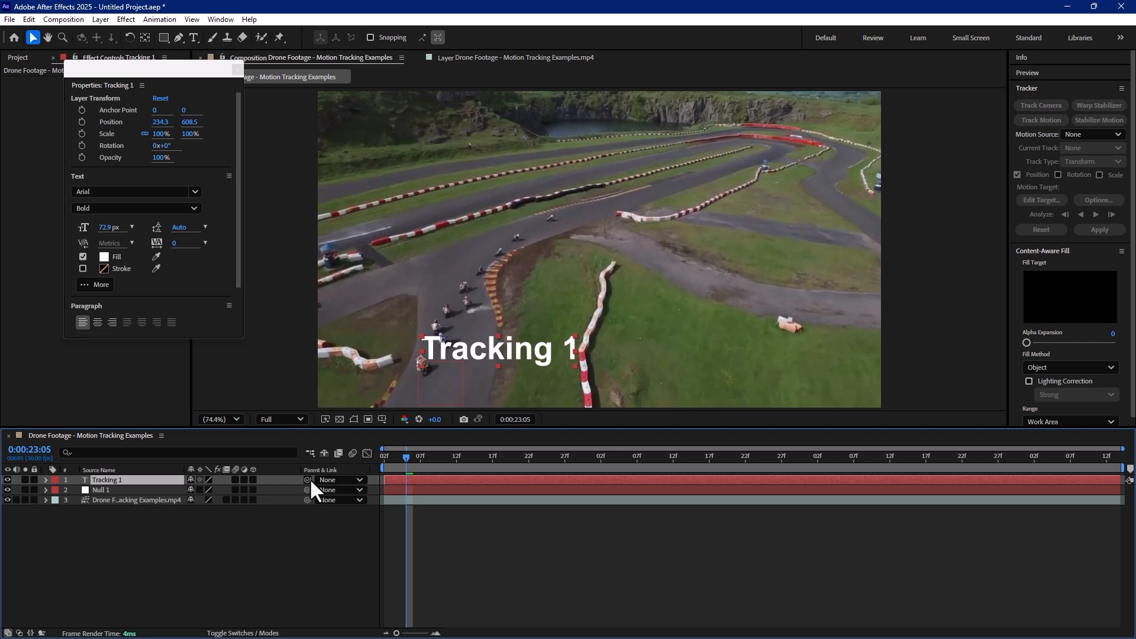
{"action": "left_click_drag", "start_coordinate": [307, 480], "coordinate": [103, 489]}
{"action": "left_click", "coordinate": [127, 521]}
Scrub the composition and inspect at 100% zoom how the "Tracking 1" text follows the rider
{"action": "left_click_drag", "start_coordinate": [412, 459], "coordinate": [357, 549]}
{"action": "key", "text": "period"}
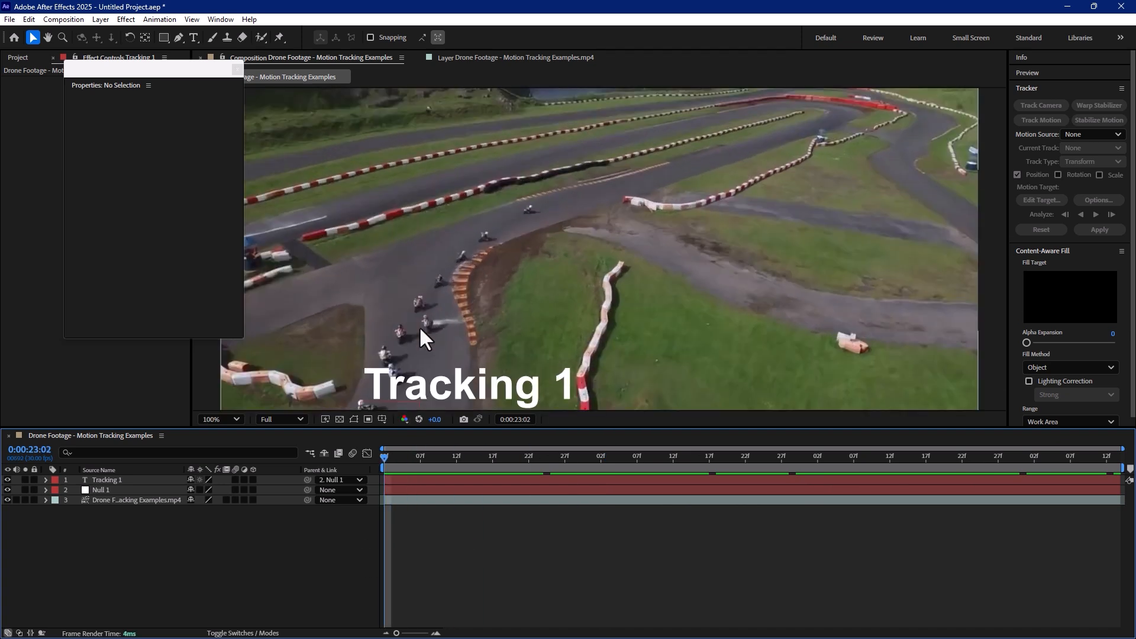
{"action": "left_click_drag", "start_coordinate": [399, 335], "coordinate": [430, 305]}
Return the current time to 0:00:23:02 and start a third motion track on the footage layer
{"action": "left_click_drag", "start_coordinate": [433, 462], "coordinate": [349, 466]}
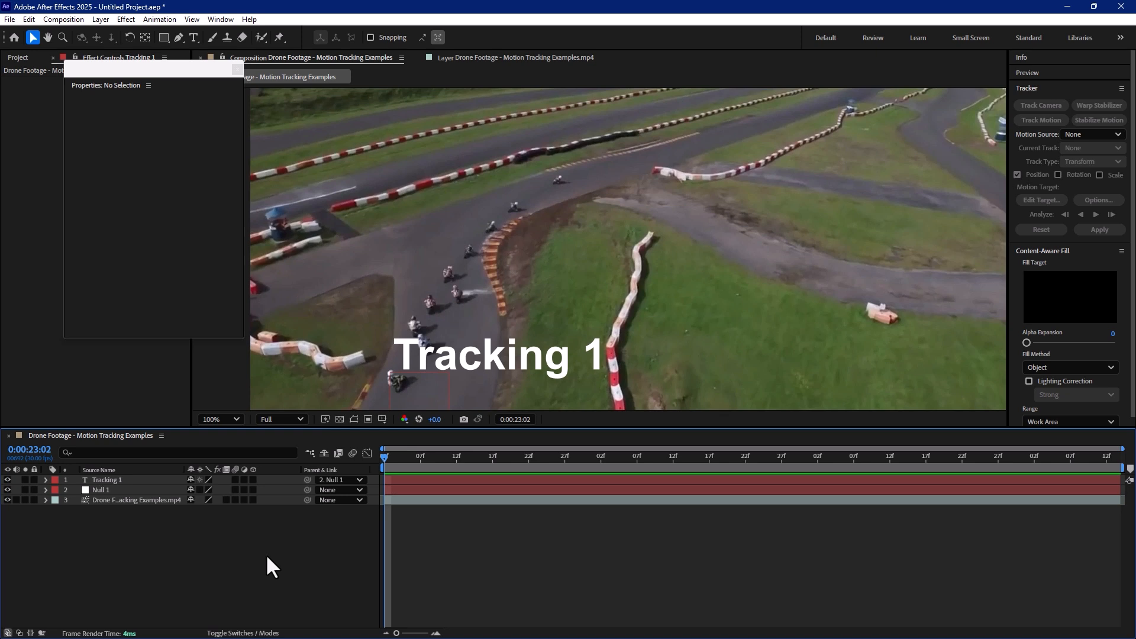
{"action": "right_click", "coordinate": [308, 563]}
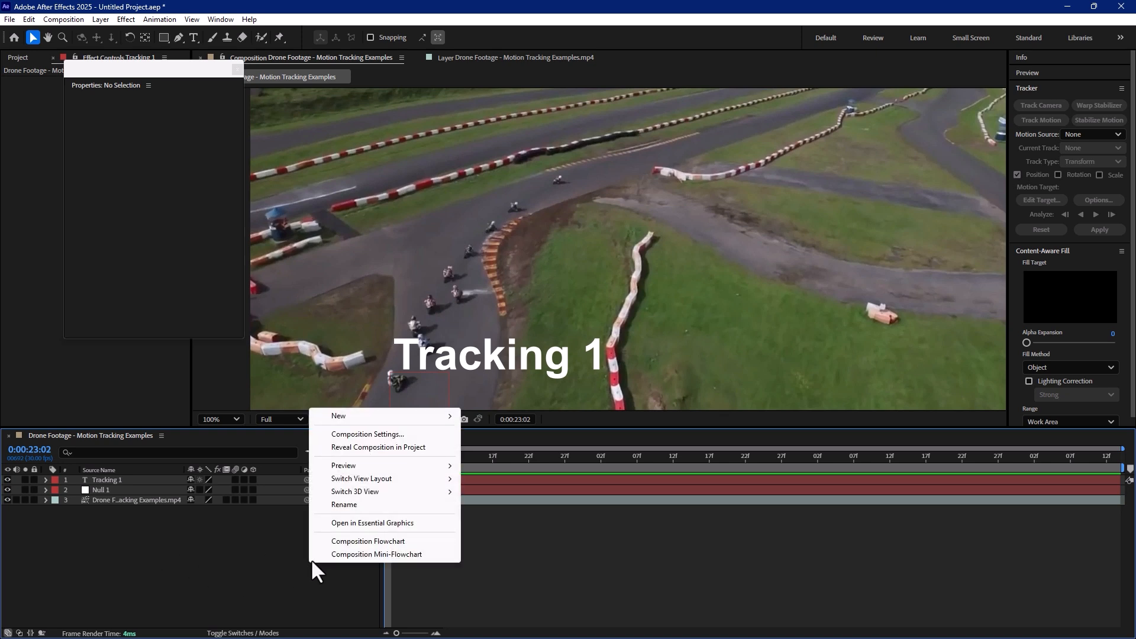
{"action": "left_click", "coordinate": [939, 5]}
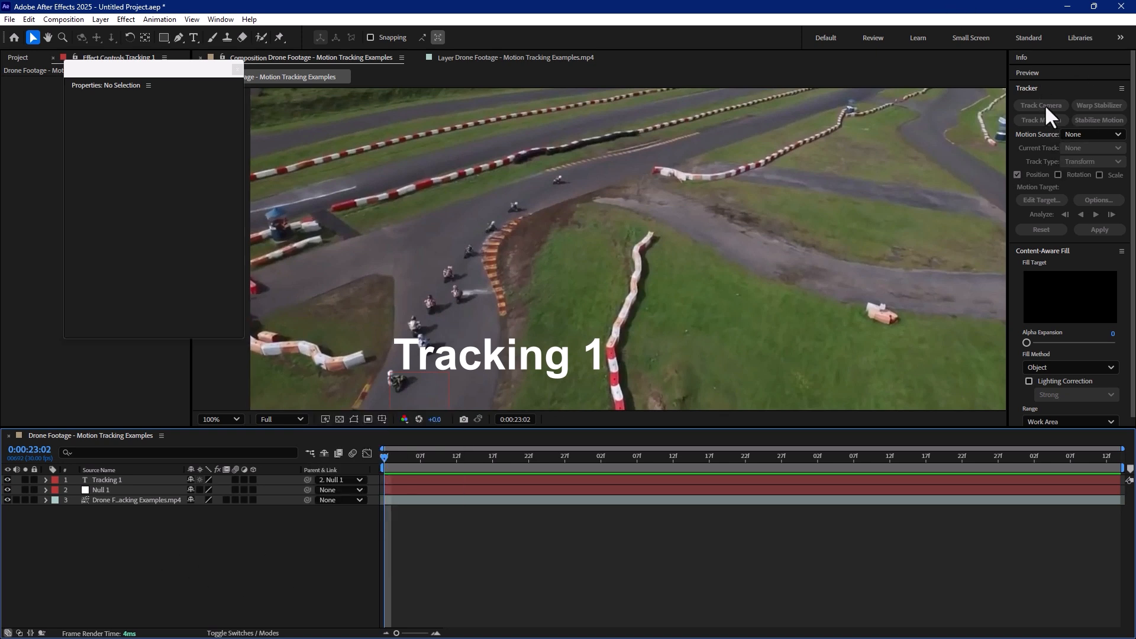
{"action": "left_click", "coordinate": [121, 501]}
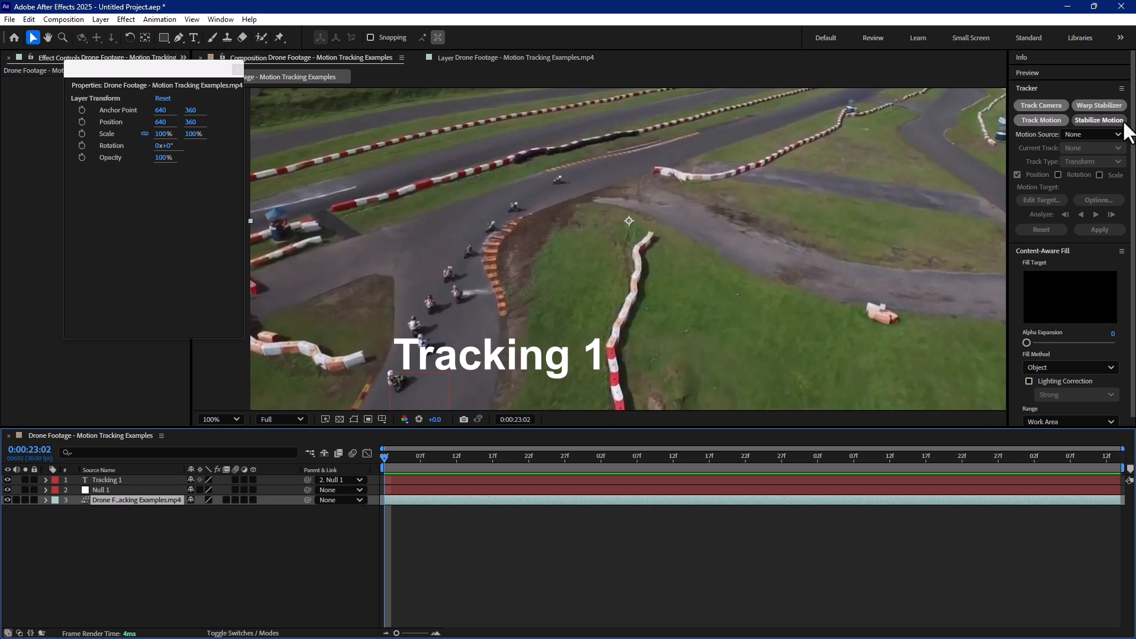
{"action": "left_click", "coordinate": [1028, 120]}
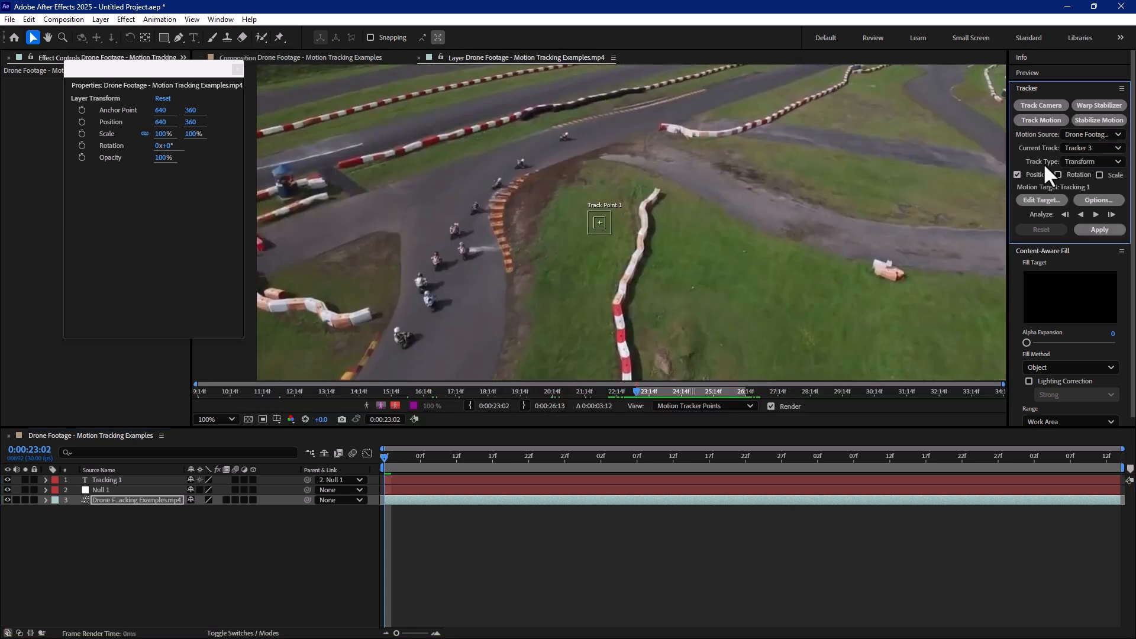
Place the new track point on the helmet of the rider beside the dust trail and analyze the motion forward to the clip's end
{"action": "left_click_drag", "start_coordinate": [459, 182], "coordinate": [489, 223]}
{"action": "scroll", "coordinate": [484, 274], "scroll_direction": "up", "scroll_amount": 1}
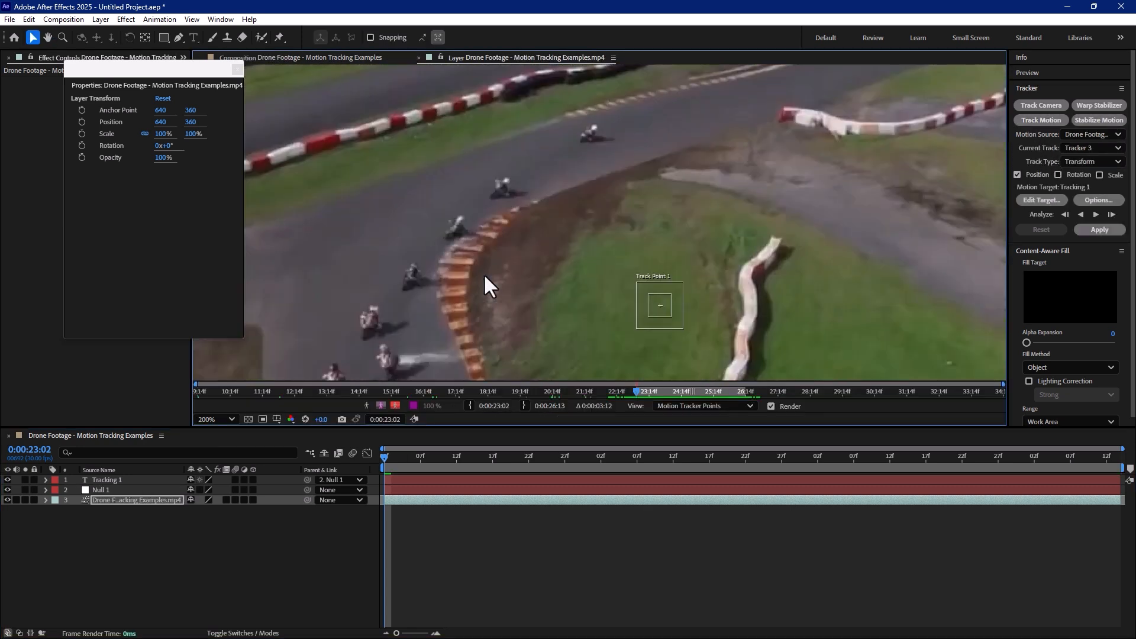
{"action": "left_click_drag", "start_coordinate": [491, 274], "coordinate": [622, 163]}
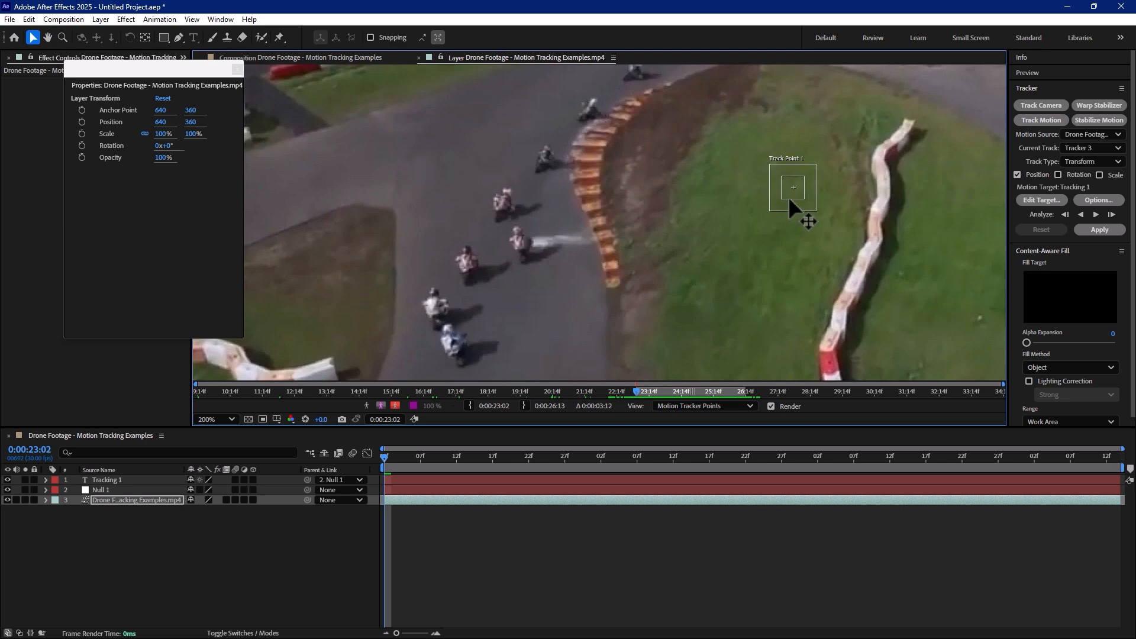
{"action": "left_click_drag", "start_coordinate": [793, 190], "coordinate": [518, 233]}
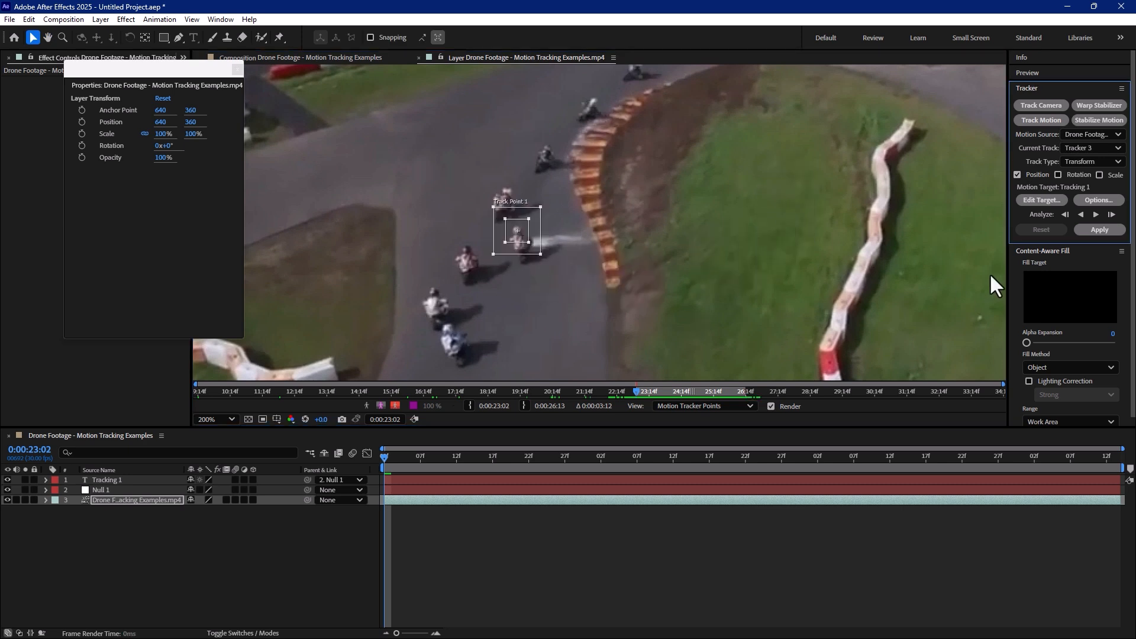
{"action": "left_click", "coordinate": [1095, 214]}
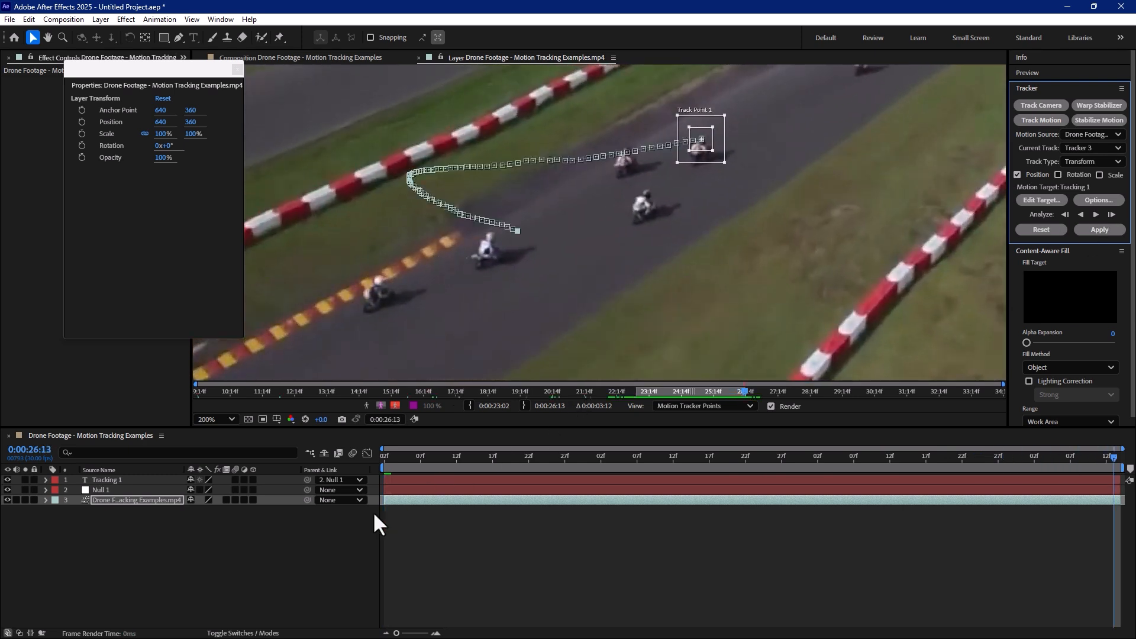
Add a second null object to the composition
{"action": "right_click", "coordinate": [282, 567]}
{"action": "mouse_move", "coordinate": [360, 423]}
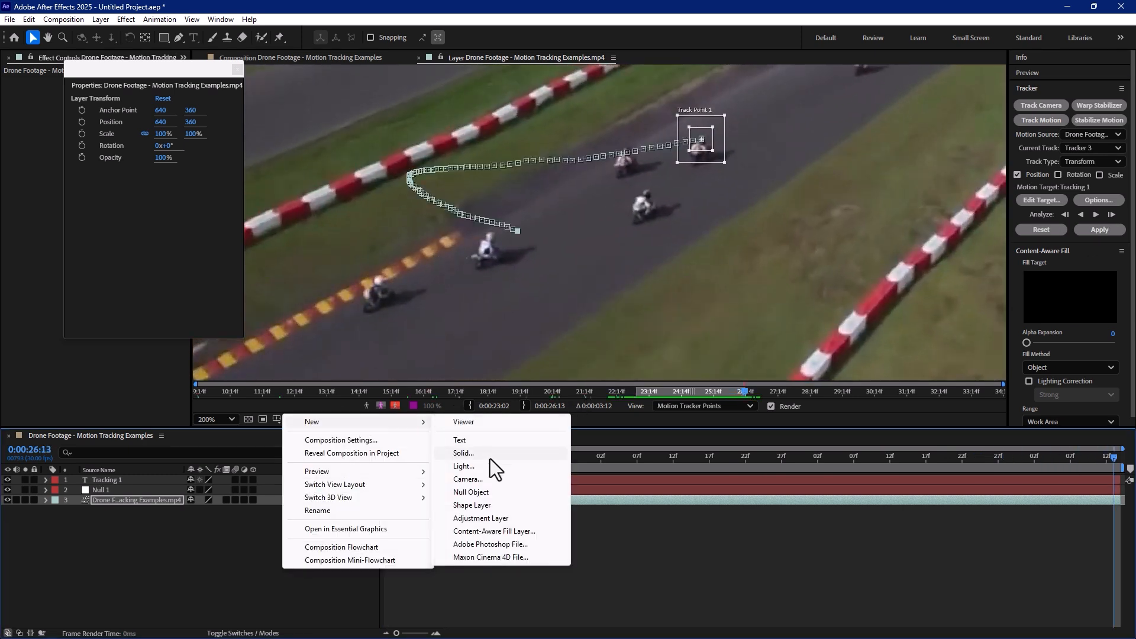
{"action": "left_click", "coordinate": [489, 492]}
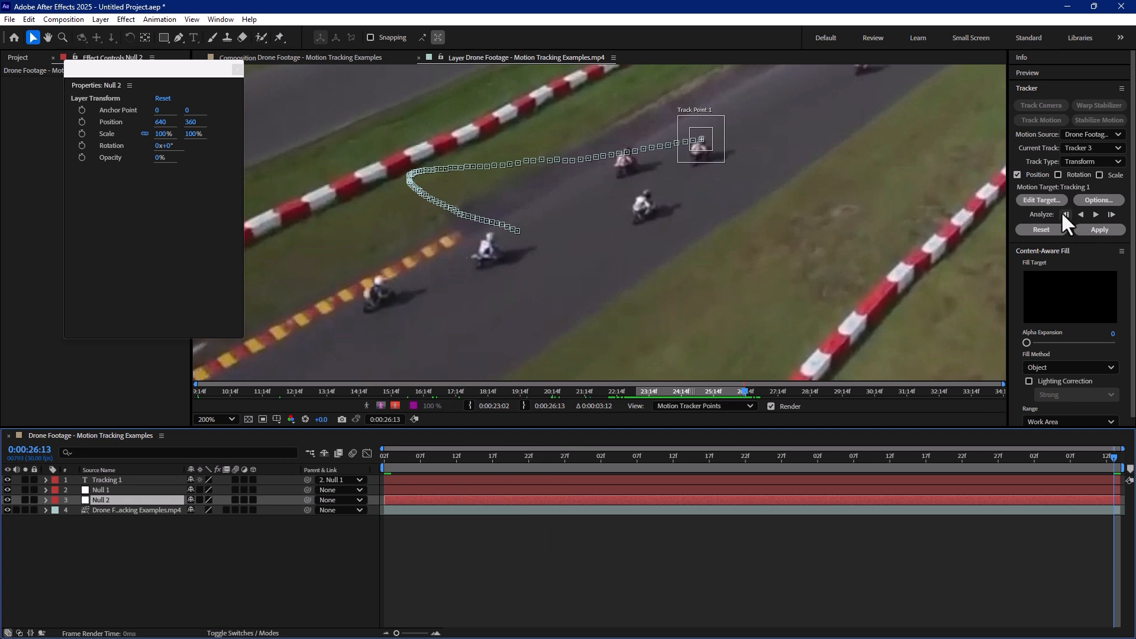
Set Null 2 as the third tracker's motion target and apply the tracking data to it
{"action": "left_click", "coordinate": [1047, 199]}
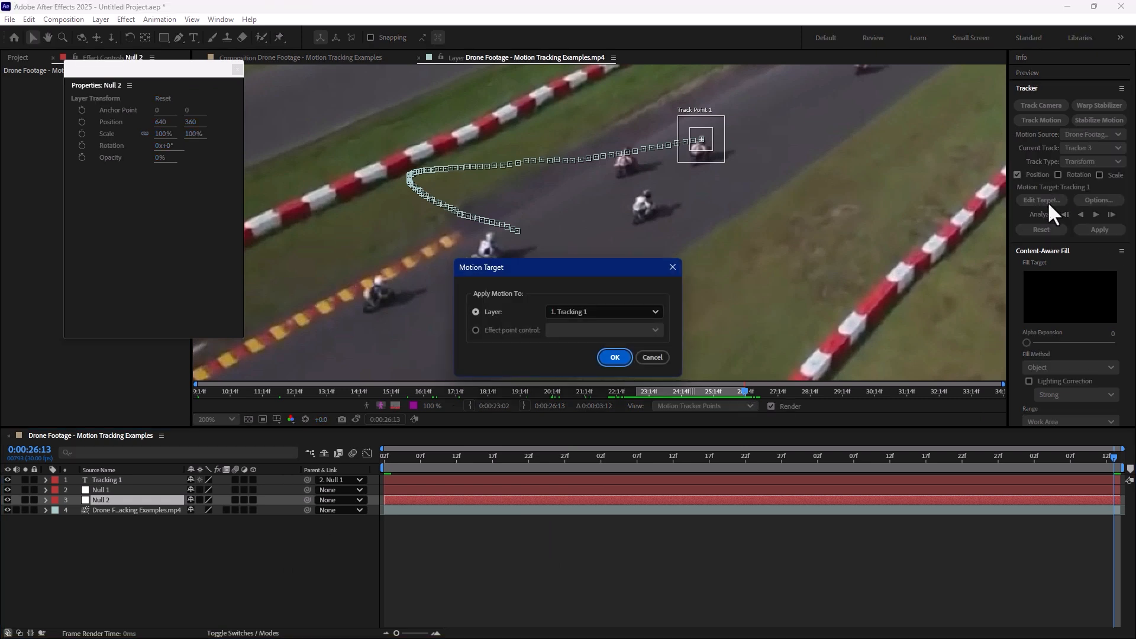
{"action": "left_click", "coordinate": [644, 312]}
{"action": "left_click", "coordinate": [591, 360]}
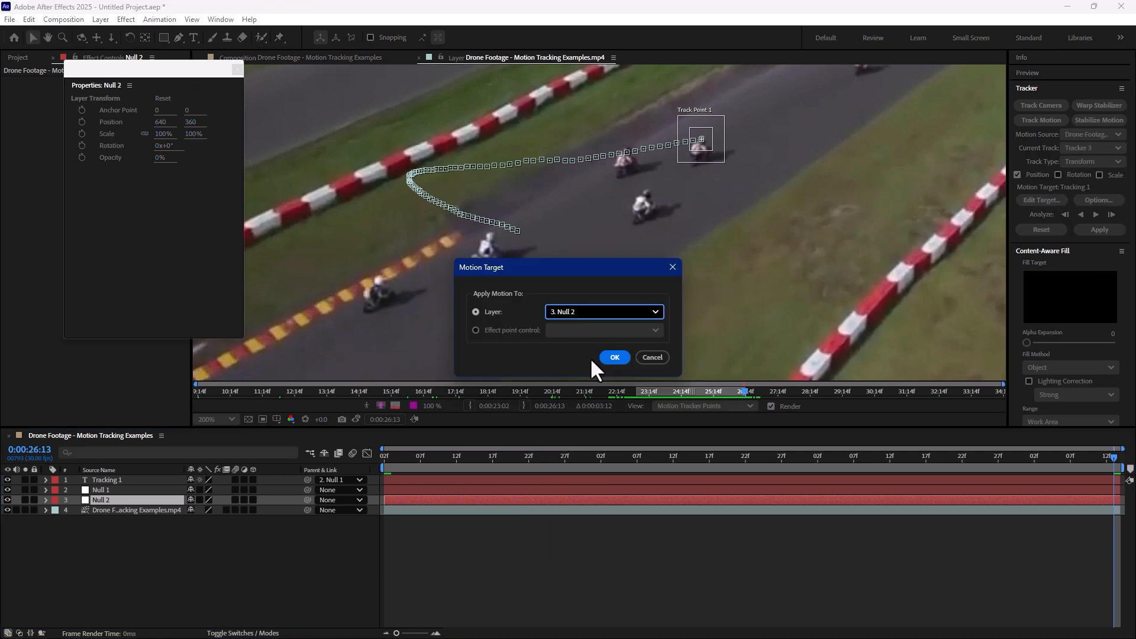
{"action": "left_click", "coordinate": [612, 361]}
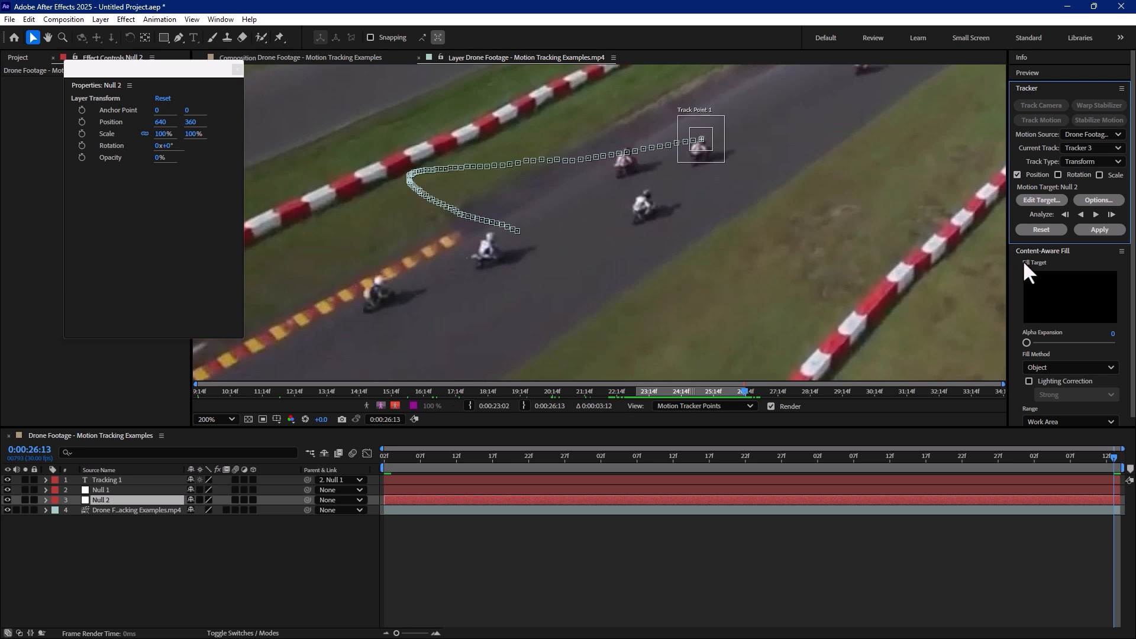
{"action": "left_click", "coordinate": [1099, 228]}
{"action": "left_click", "coordinate": [582, 335]}
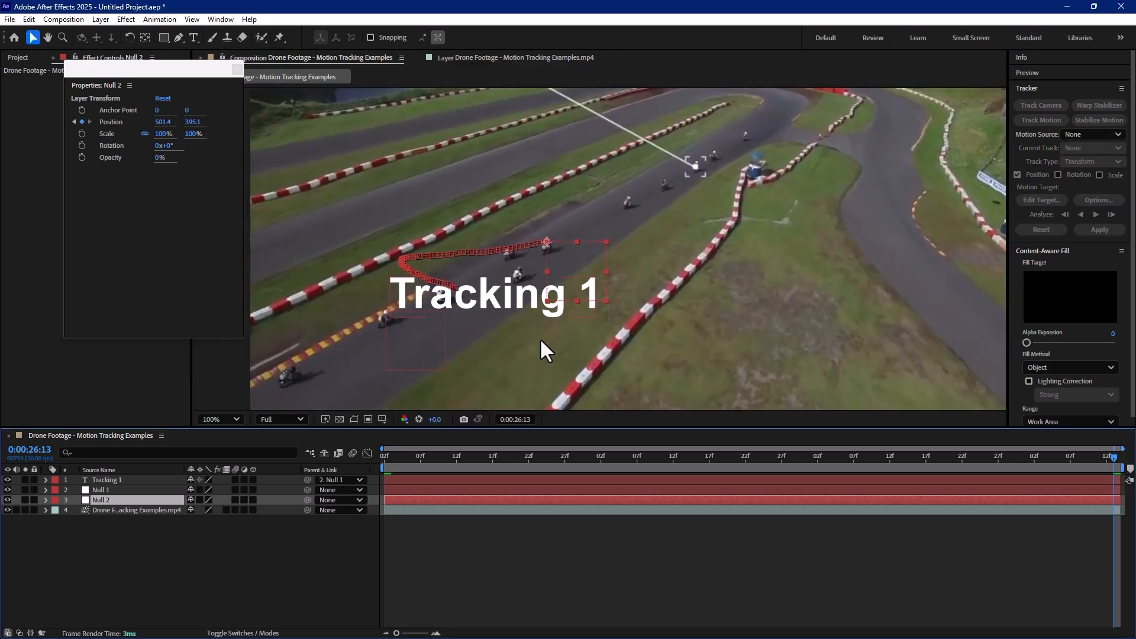
Move the current time to 0:00:23:10 and add a text layer reading "Tracking 2"
{"action": "left_click", "coordinate": [520, 544]}
{"action": "left_click_drag", "start_coordinate": [411, 464], "coordinate": [443, 509]}
{"action": "right_click", "coordinate": [153, 567]}
{"action": "mouse_move", "coordinate": [209, 424]}
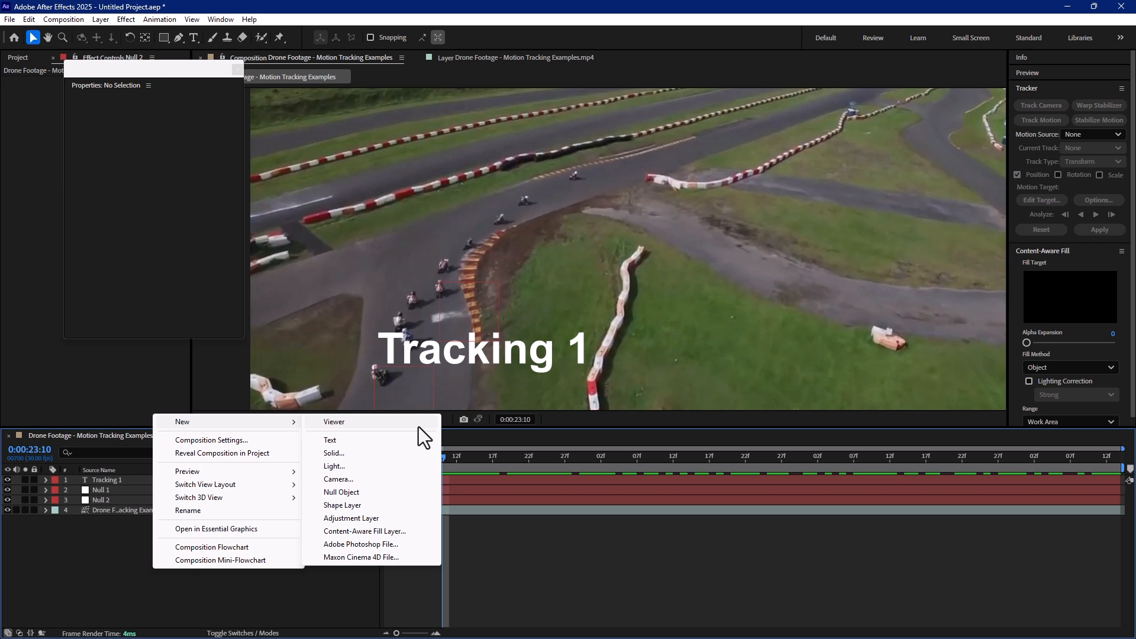
{"action": "left_click", "coordinate": [391, 440]}
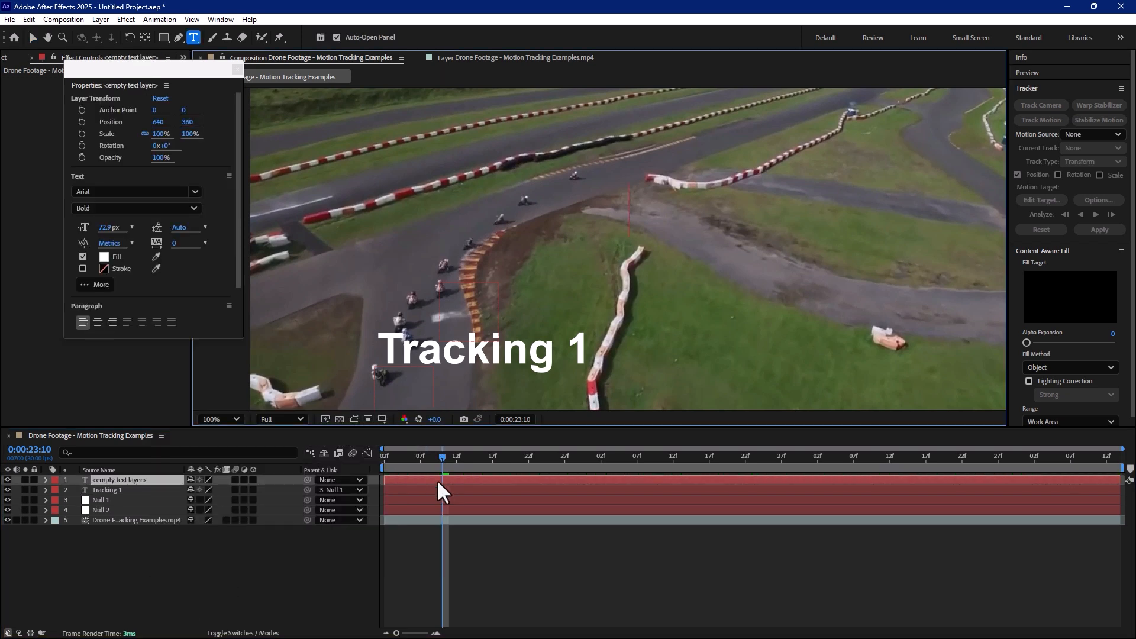
{"action": "type", "text": "Tracking 2"}
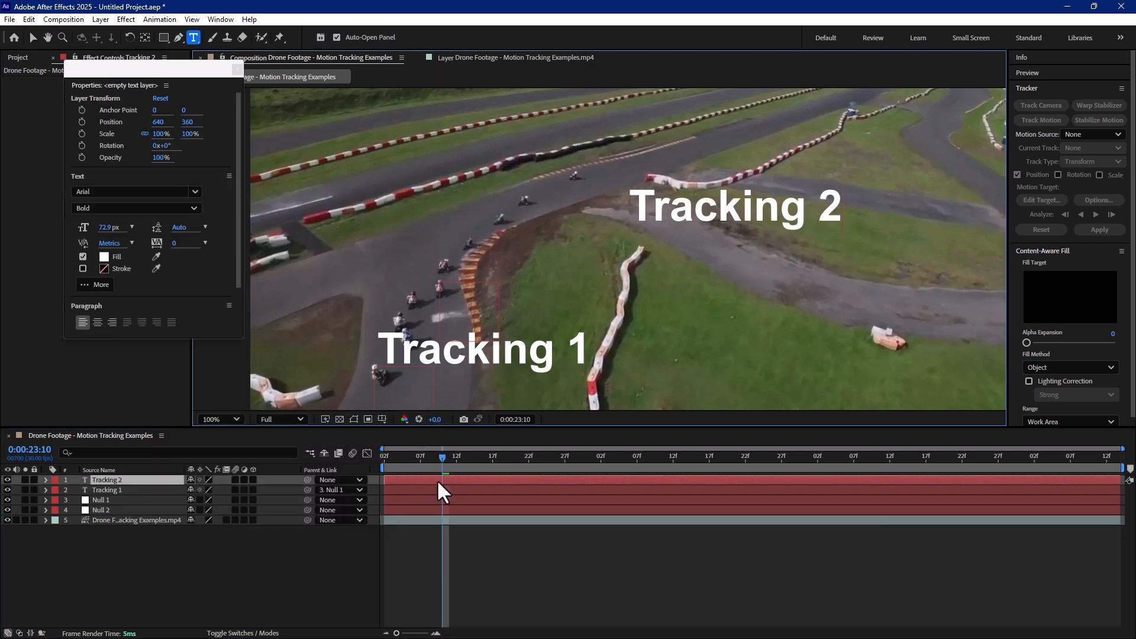
Move the Tracking 2 text beside the group of riders and place its anchor point on the second tracked rider
{"action": "left_click", "coordinate": [31, 40]}
{"action": "left_click_drag", "start_coordinate": [733, 219], "coordinate": [350, 240]}
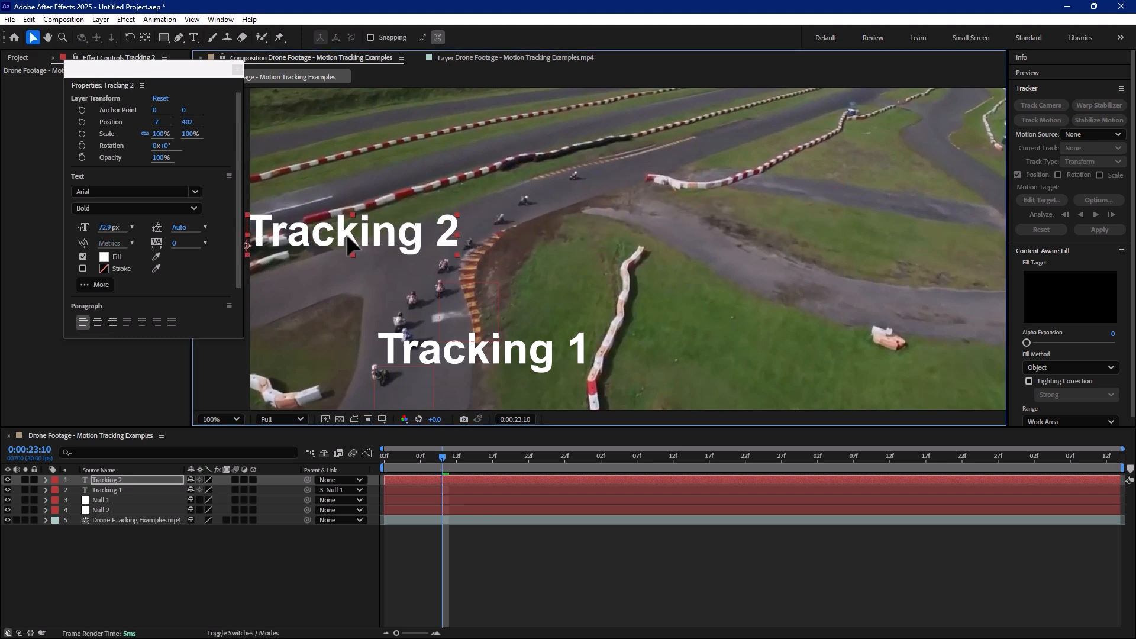
{"action": "left_click_drag", "start_coordinate": [528, 220], "coordinate": [496, 253]}
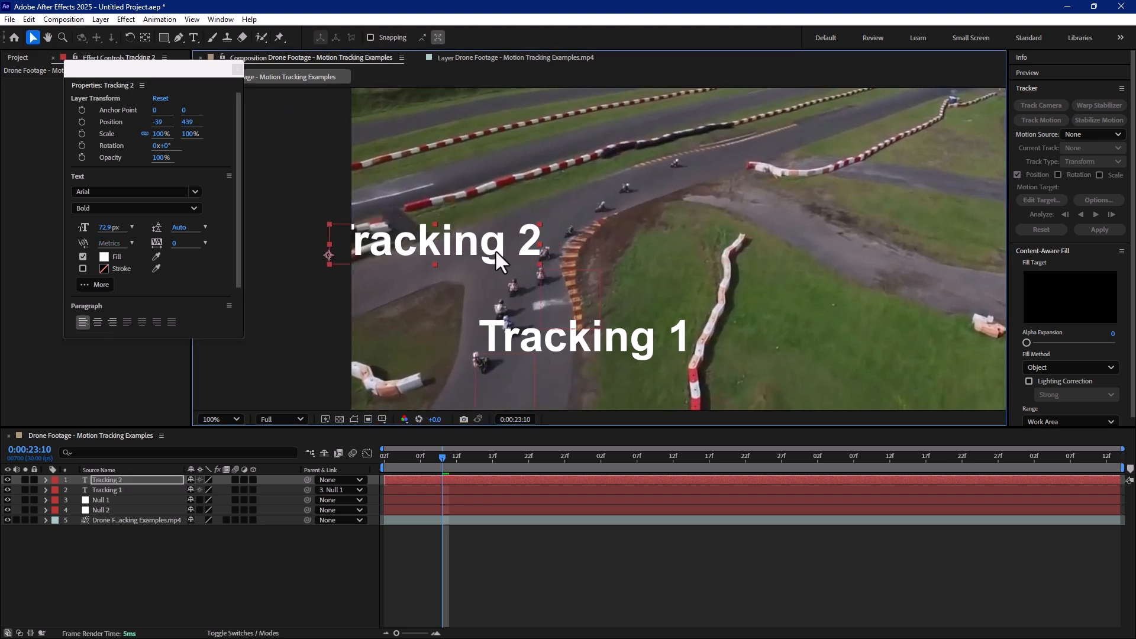
{"action": "left_click", "coordinate": [145, 37]}
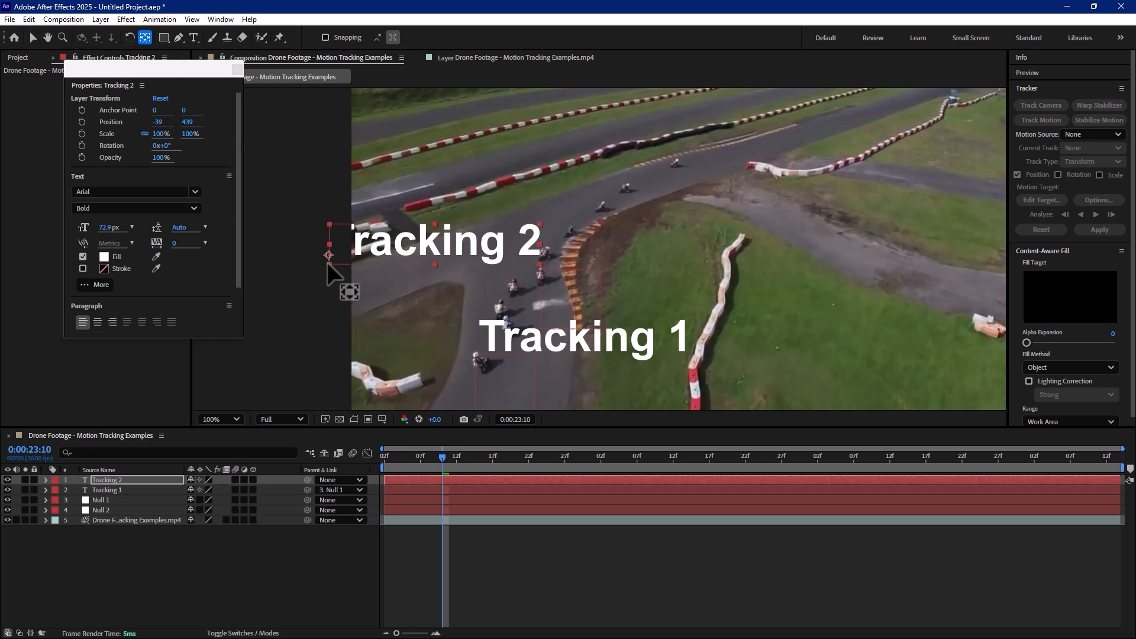
{"action": "left_click_drag", "start_coordinate": [329, 257], "coordinate": [544, 267]}
{"action": "left_click", "coordinate": [33, 35]}
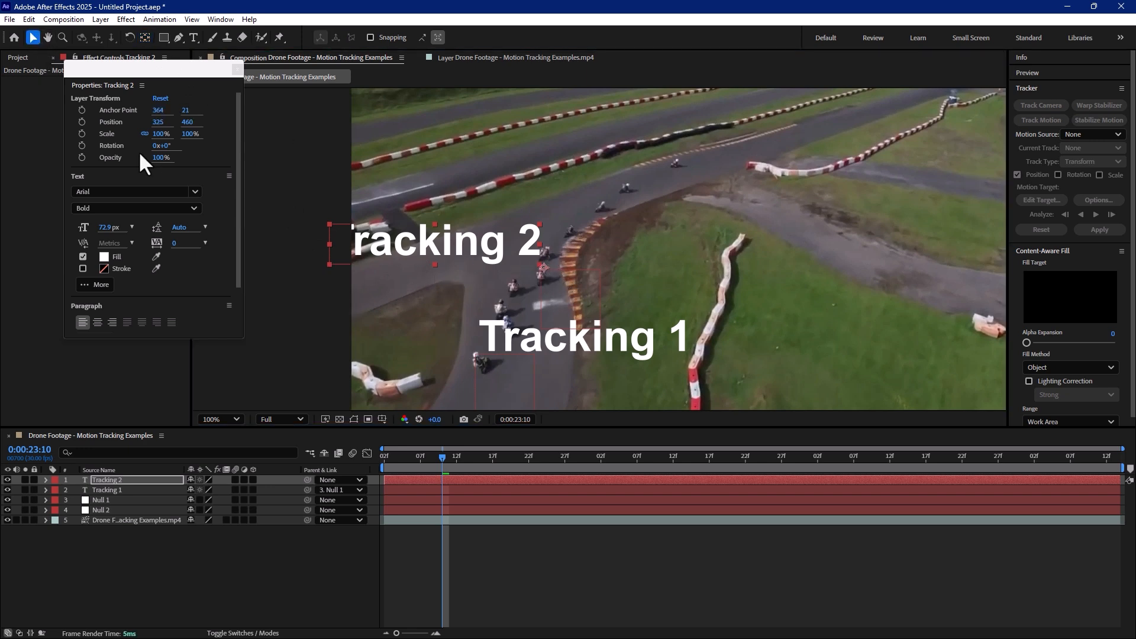
Set the Tracking 2 text size to 39.9 px and move the label fully inside the frame, beside the riders
{"action": "left_click_drag", "start_coordinate": [109, 227], "coordinate": [86, 228]}
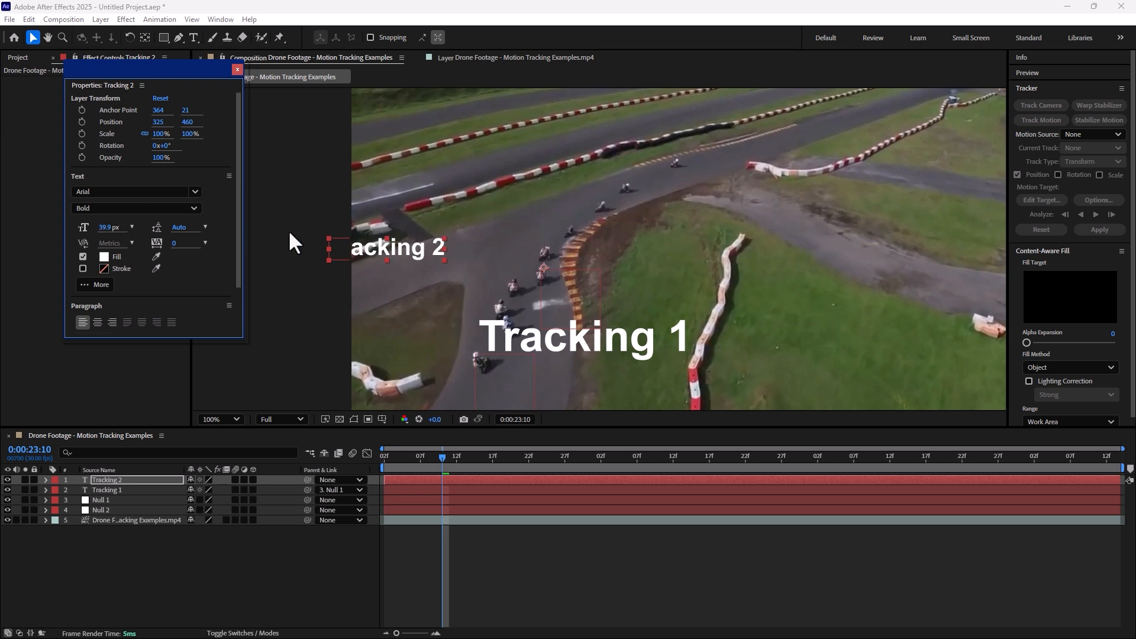
{"action": "left_click_drag", "start_coordinate": [382, 248], "coordinate": [425, 244]}
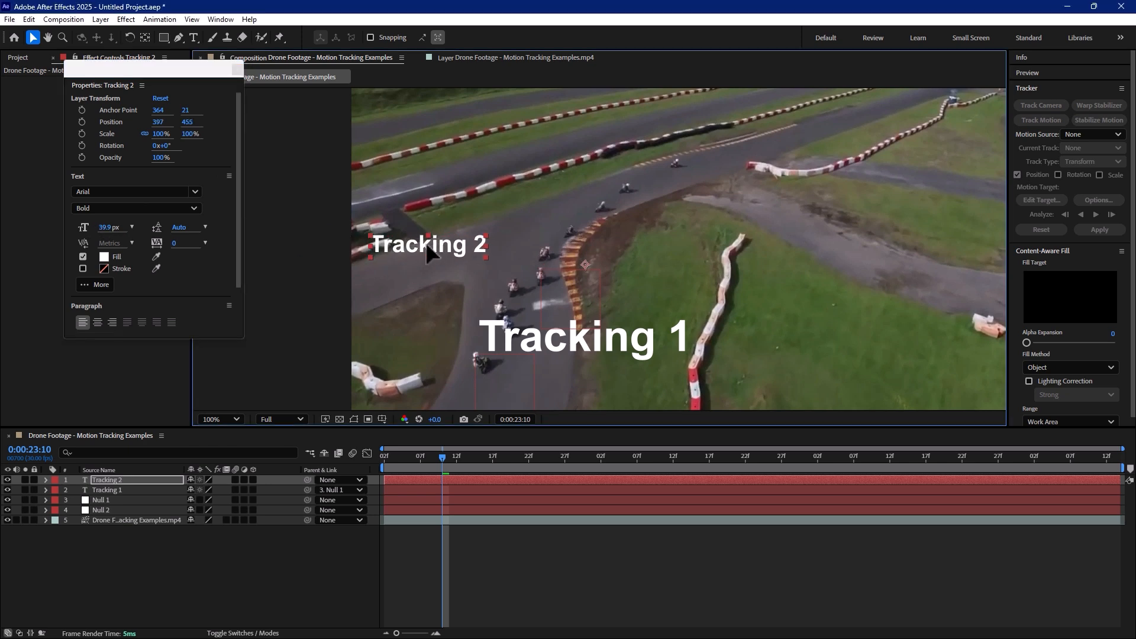
Place the Tracking 2 anchor point just below the end of the text and move the label up against the second tracked rider
{"action": "left_click", "coordinate": [145, 37]}
{"action": "left_click_drag", "start_coordinate": [578, 263], "coordinate": [512, 263]}
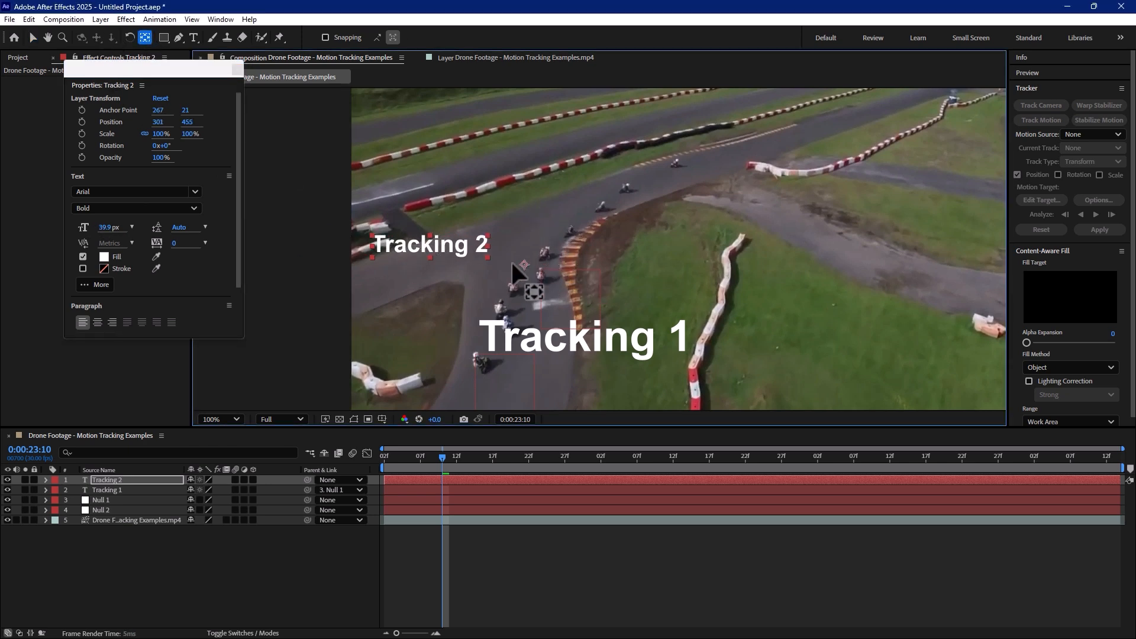
{"action": "left_click", "coordinate": [33, 37]}
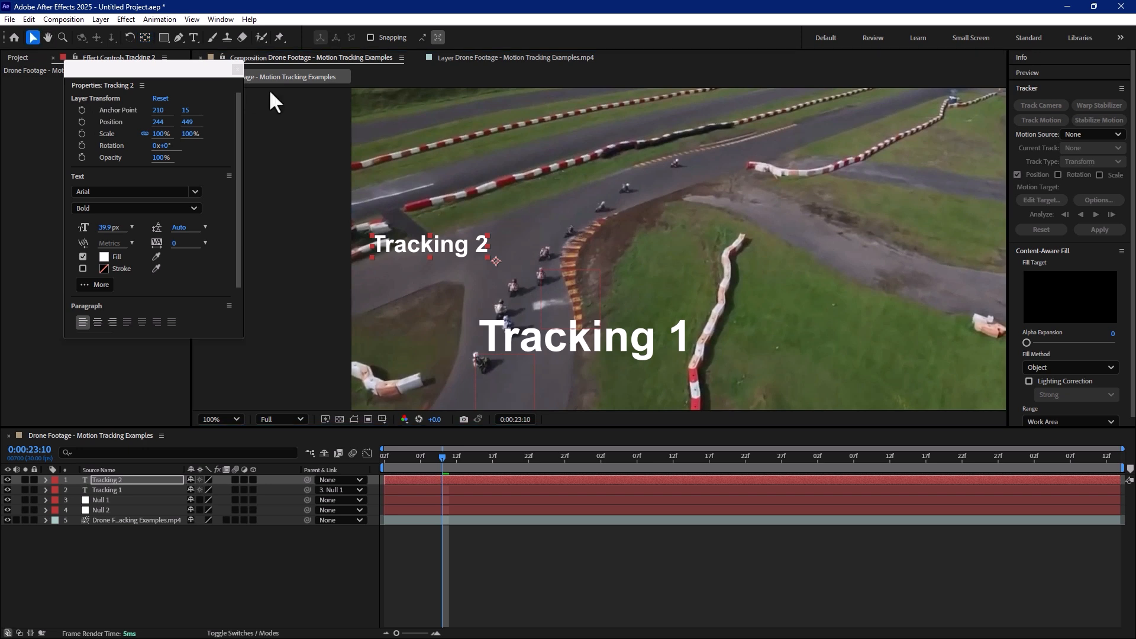
{"action": "left_click", "coordinate": [238, 69]}
{"action": "left_click_drag", "start_coordinate": [448, 242], "coordinate": [493, 262]}
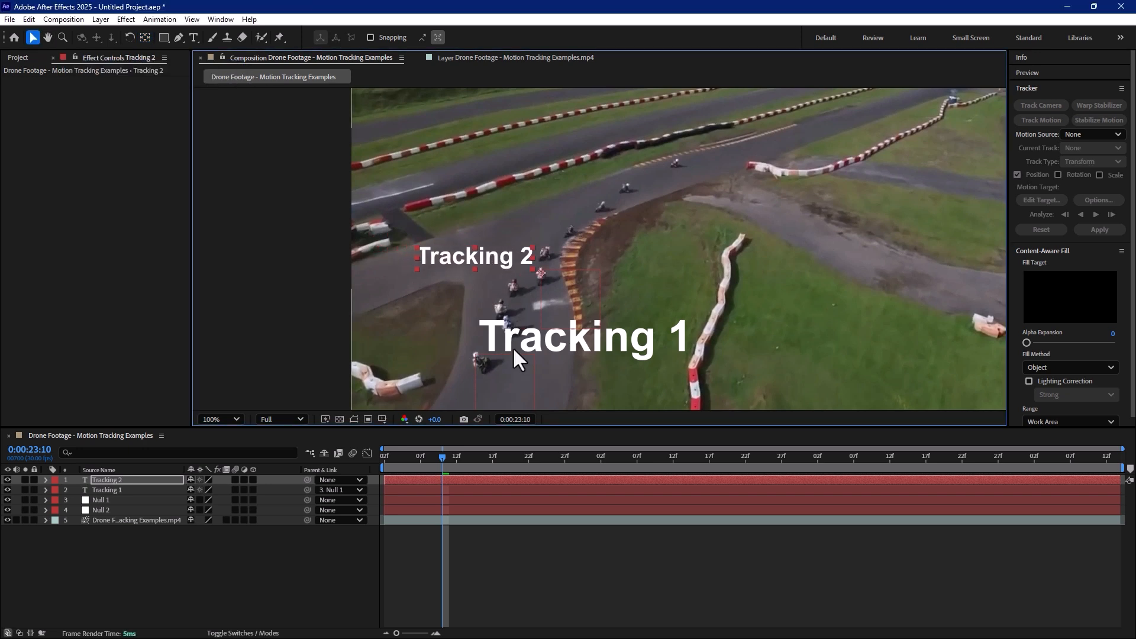
Parent the Tracking 2 text layer to Null 2
{"action": "left_click", "coordinate": [149, 480]}
{"action": "left_click_drag", "start_coordinate": [308, 479], "coordinate": [108, 506]}
{"action": "left_click", "coordinate": [211, 586]}
Fit the whole frame in the viewer and scrub through the timeline to check how both labels follow their riders
{"action": "left_click_drag", "start_coordinate": [442, 458], "coordinate": [1085, 435]}
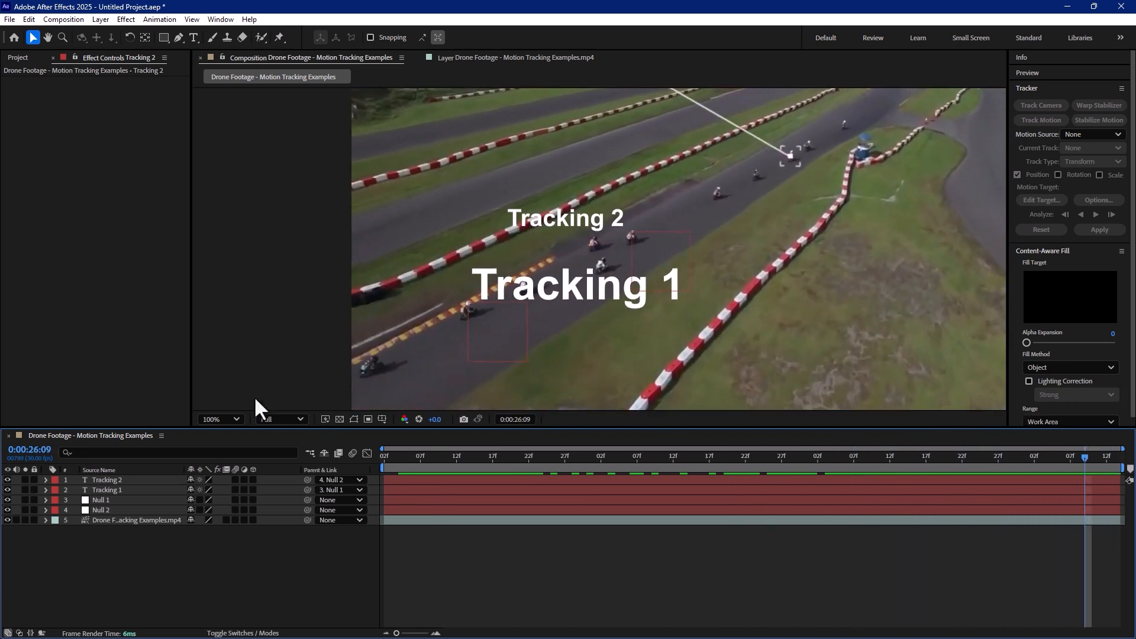
{"action": "left_click", "coordinate": [214, 419]}
{"action": "left_click", "coordinate": [219, 184]}
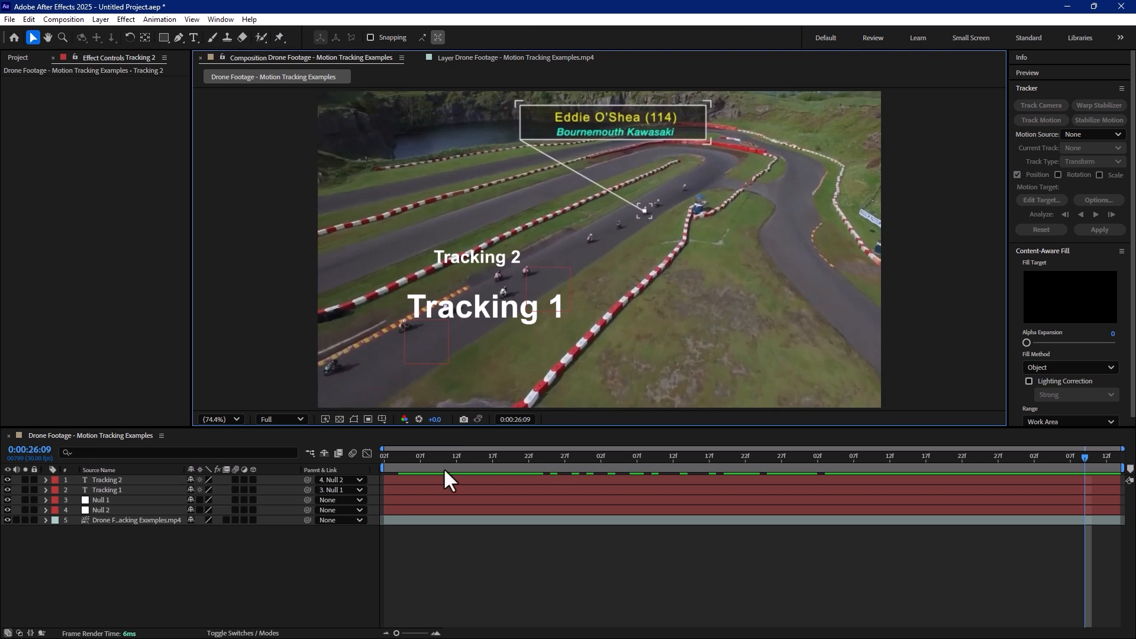
{"action": "left_click_drag", "start_coordinate": [404, 459], "coordinate": [271, 538]}
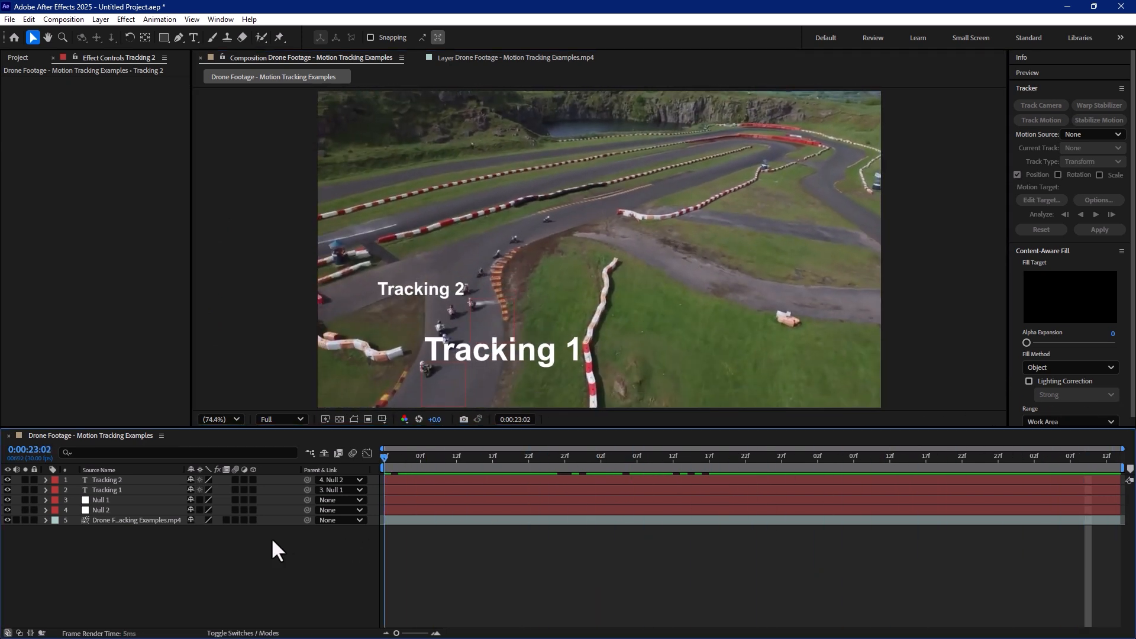
{"action": "left_click_drag", "start_coordinate": [402, 514], "coordinate": [755, 508]}
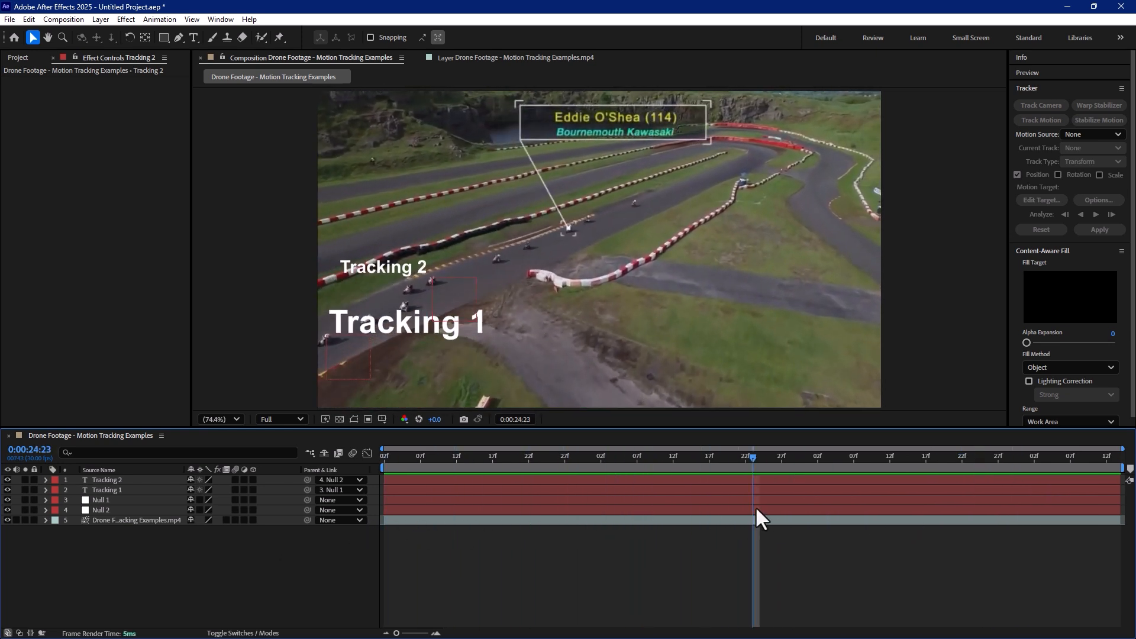